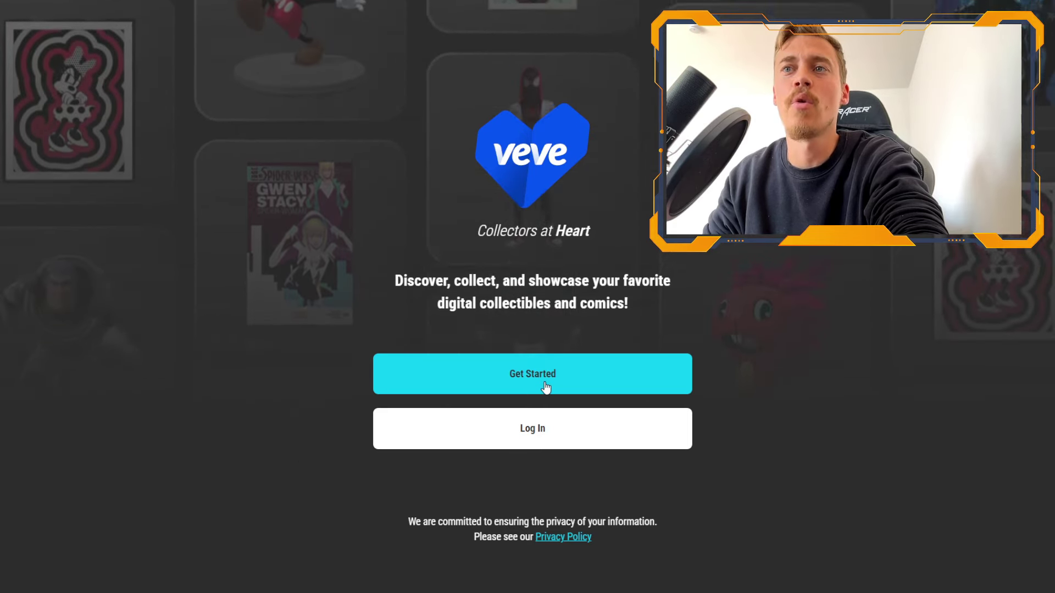
Step: Start account setup and page through the Master Collector, digital comics and collectibles intro slides
click(546, 388)
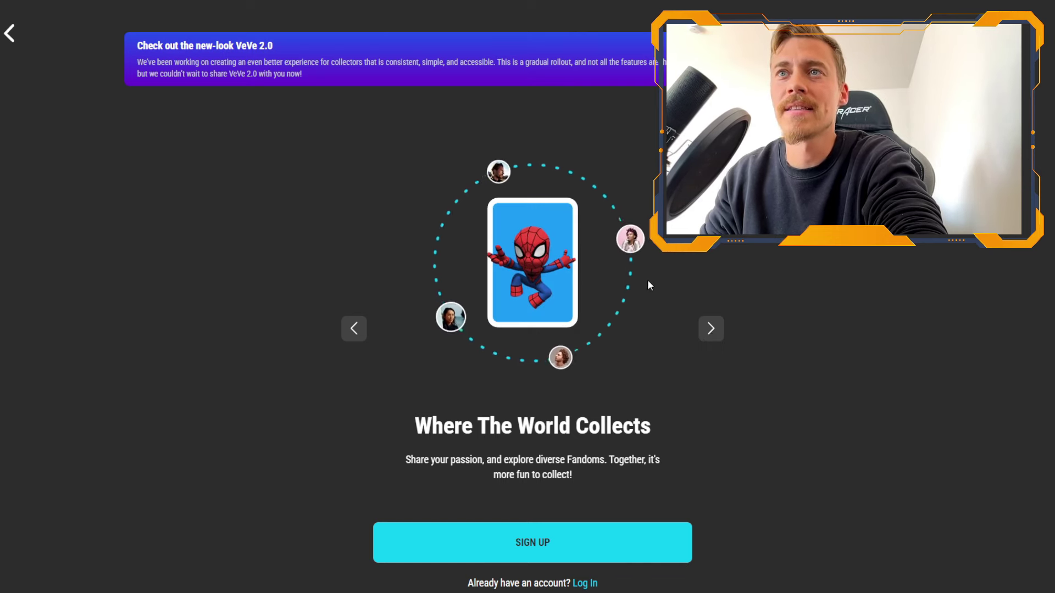
click(716, 334)
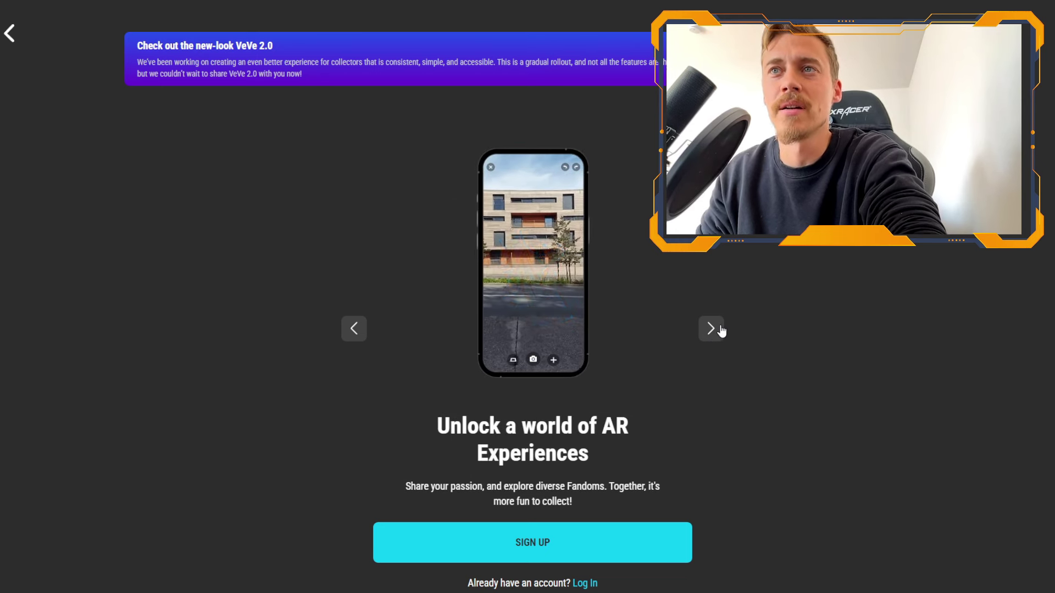
click(714, 329)
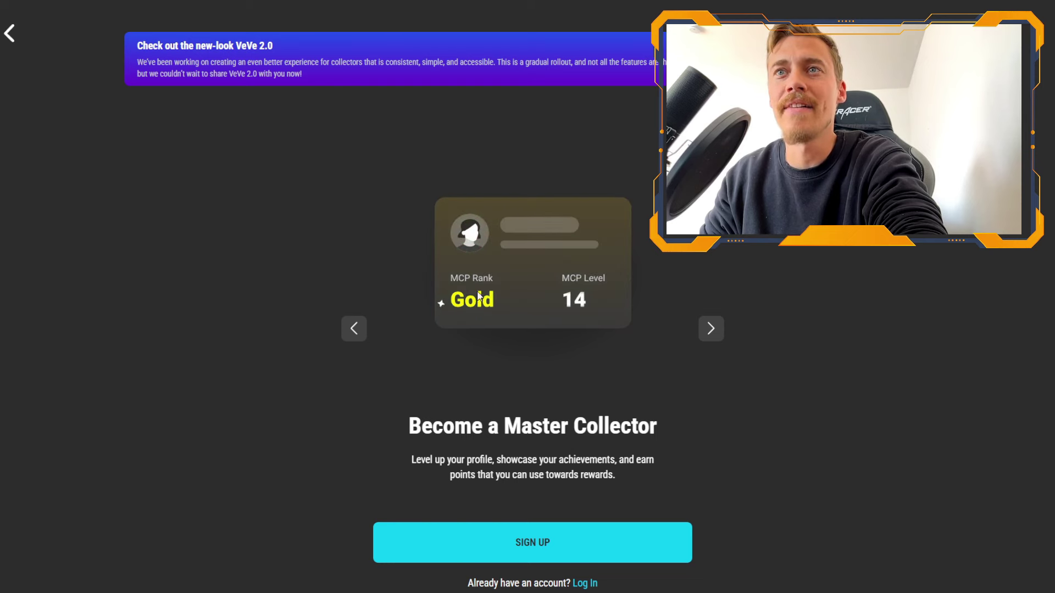
click(718, 331)
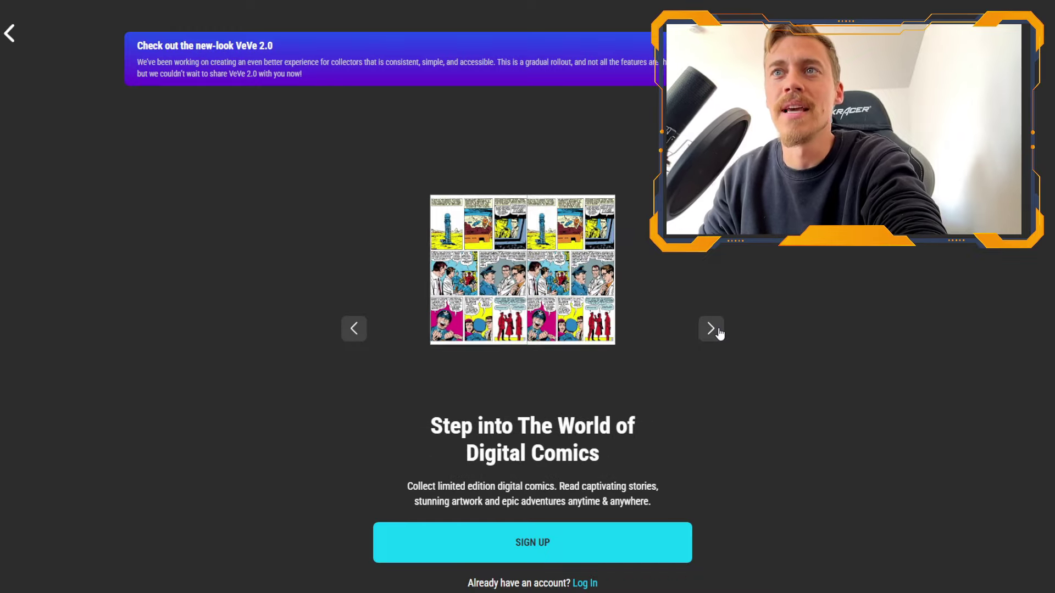
click(718, 332)
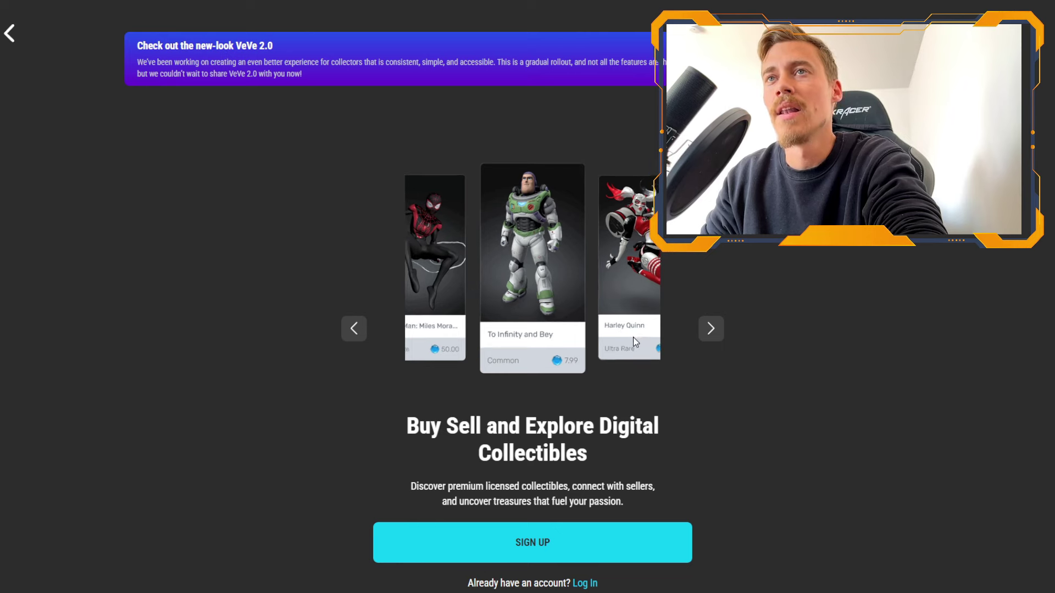
click(711, 330)
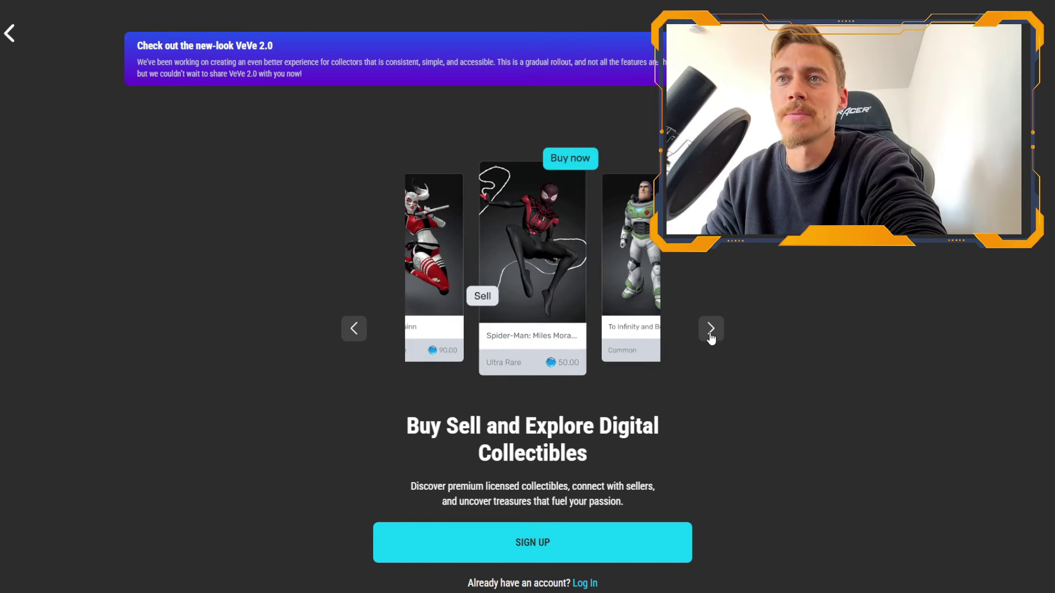
click(711, 330)
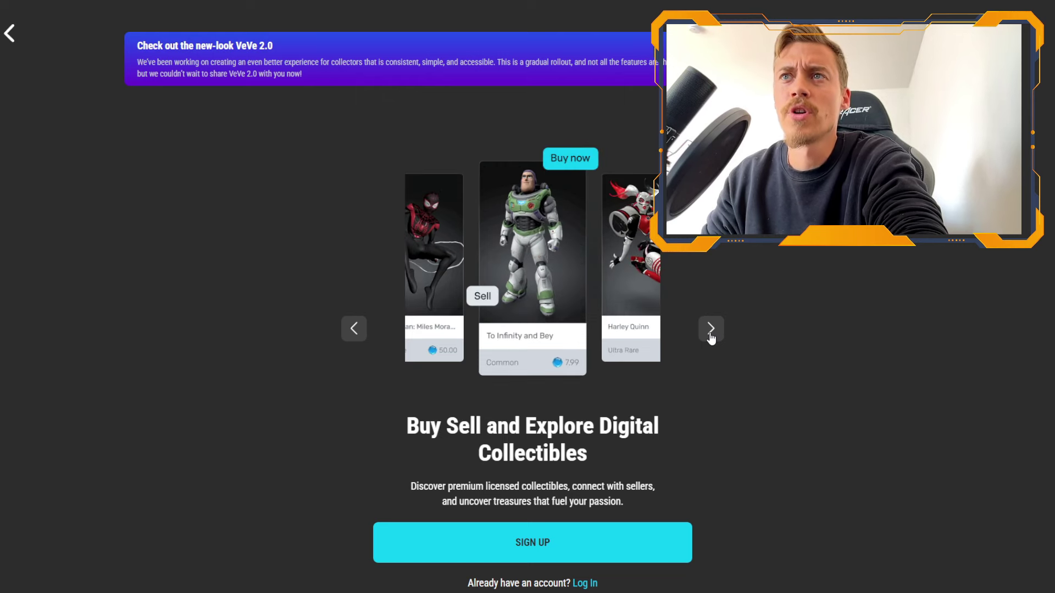
click(711, 330)
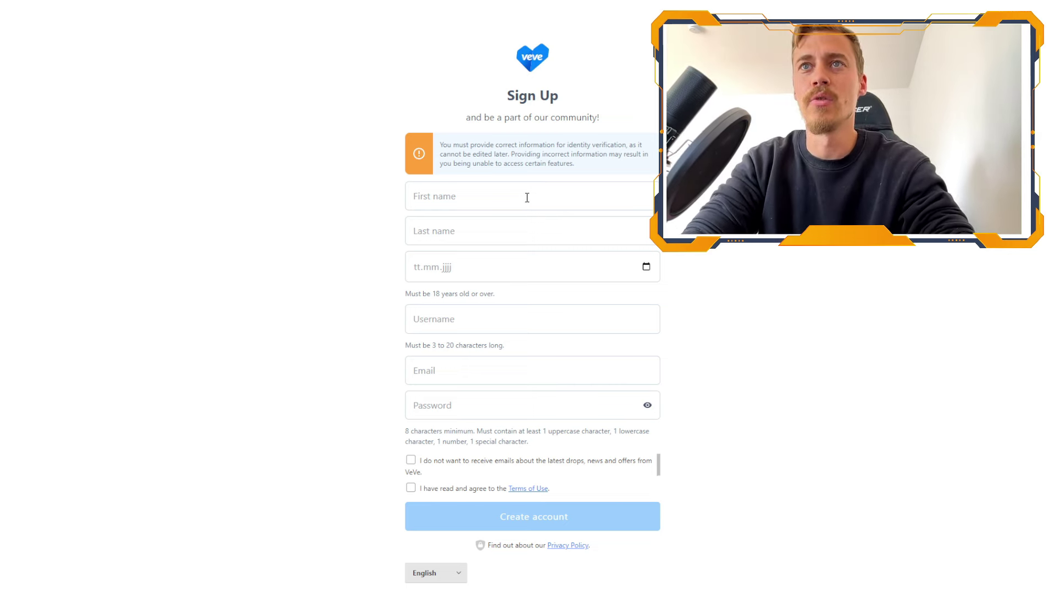
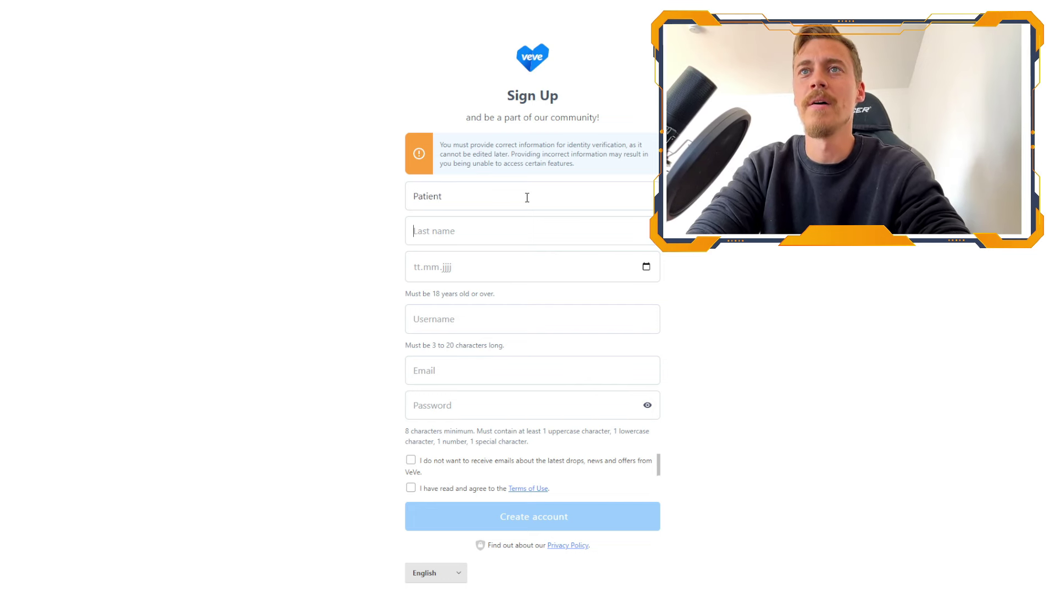
Step: Enter the first name, last name and birth date, noting the 18-years age requirement
key(Tab)
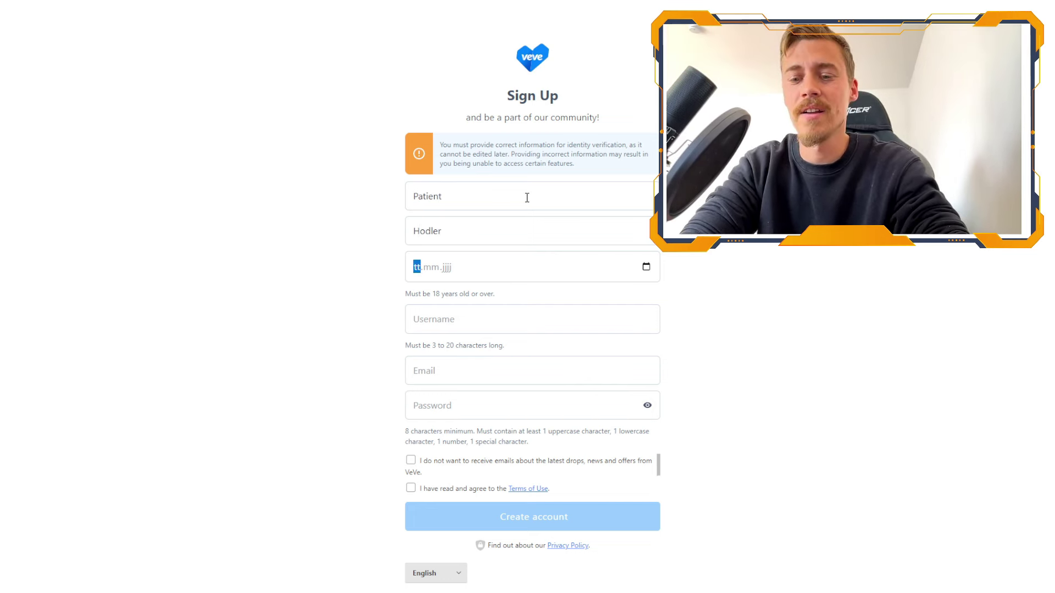
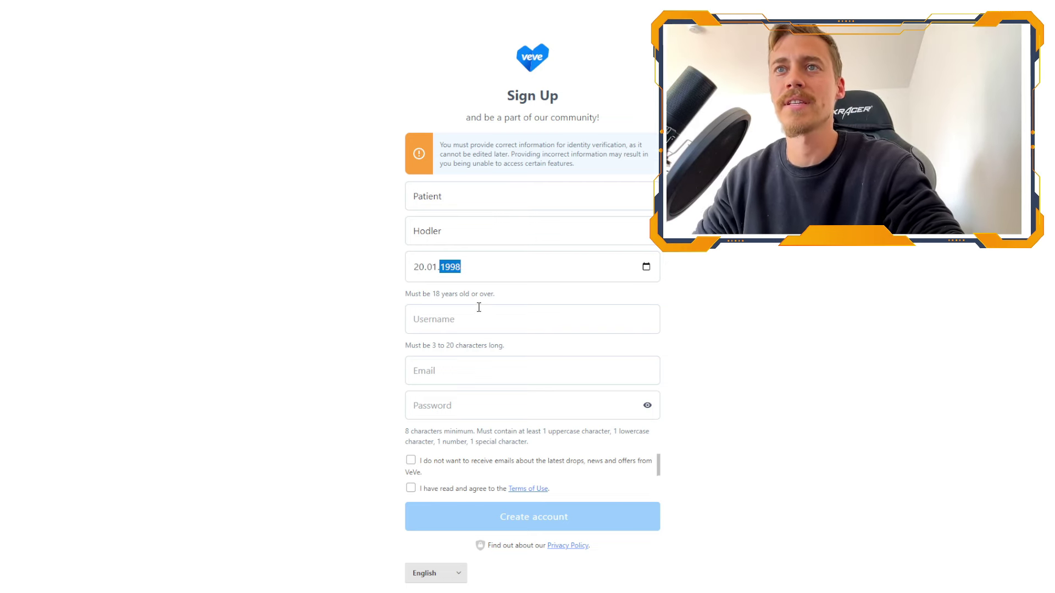
click(495, 324)
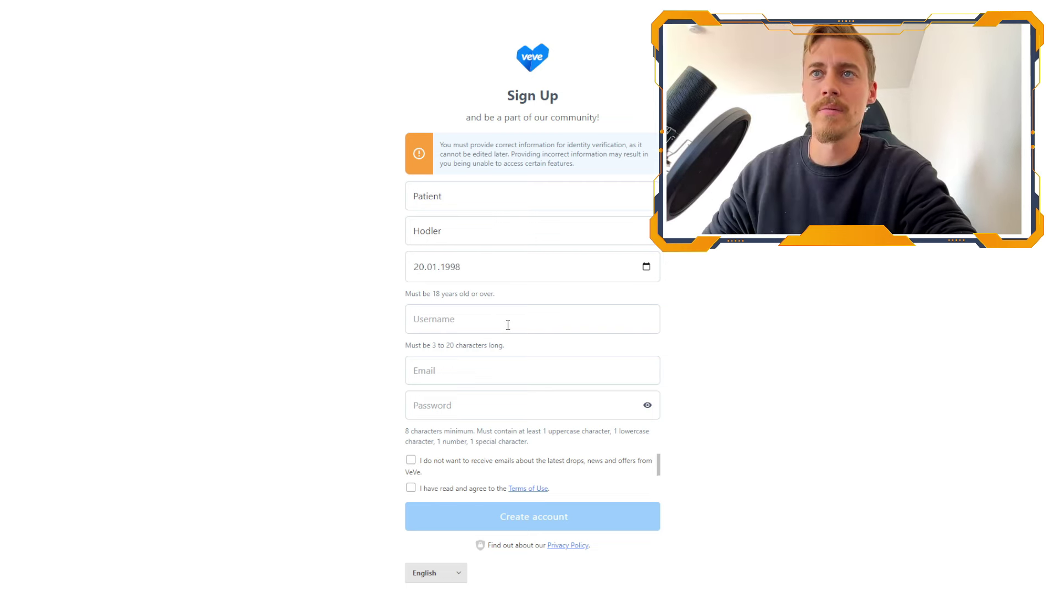
drag(432, 294, 450, 295)
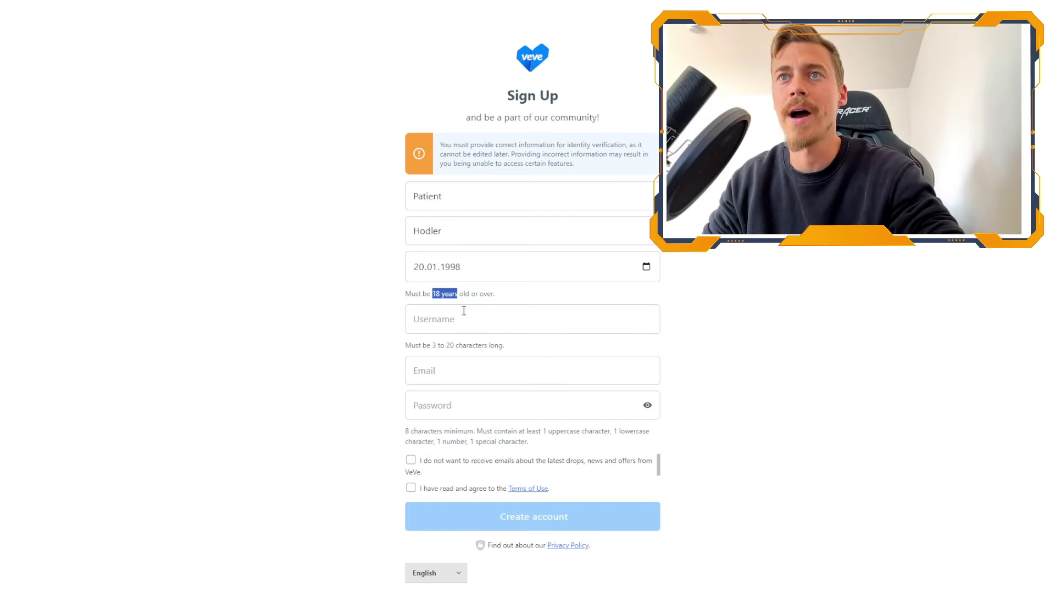
click(410, 307)
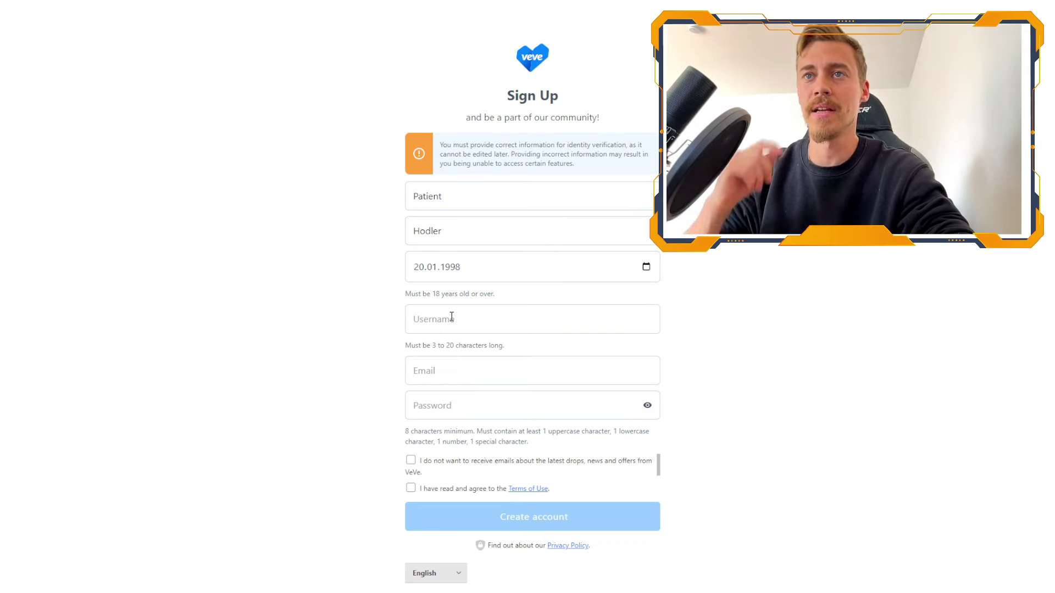
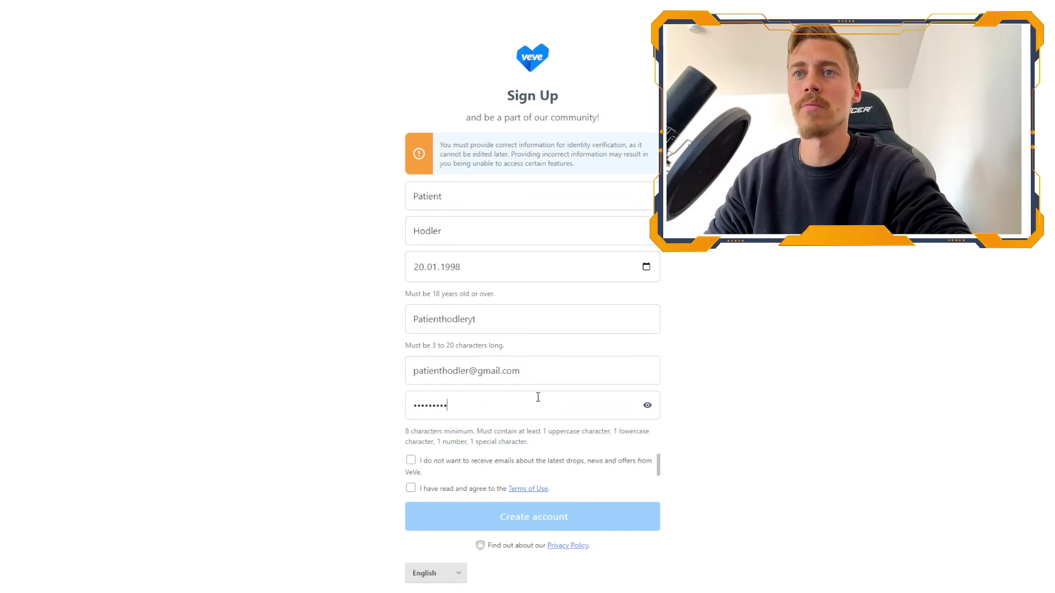
Step: Enter the username, email and password, retype the password, and toggle the promotional-email opt-out box
key(ctrl+a)
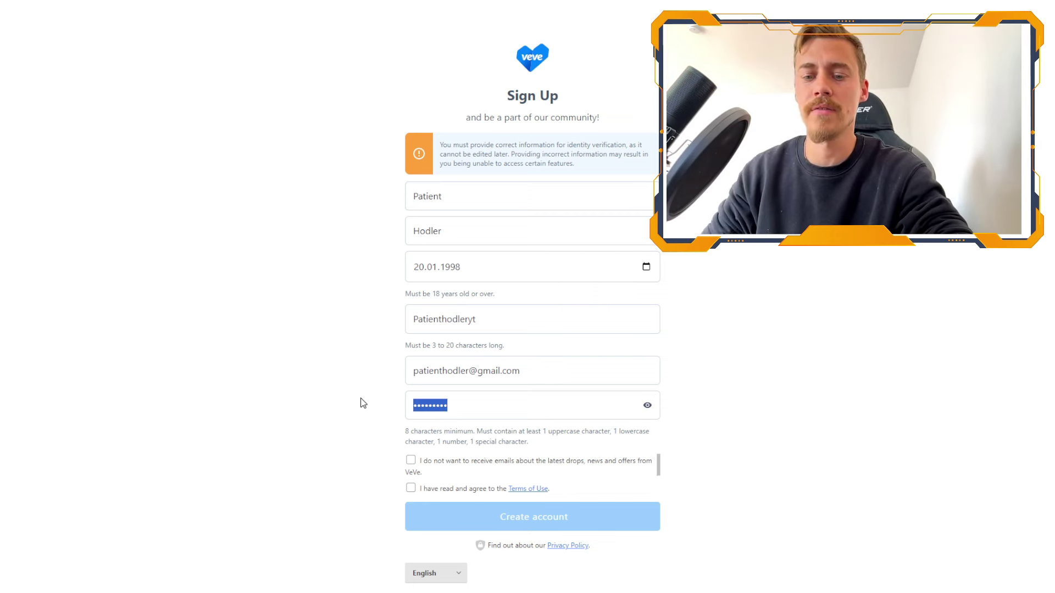
text(P)
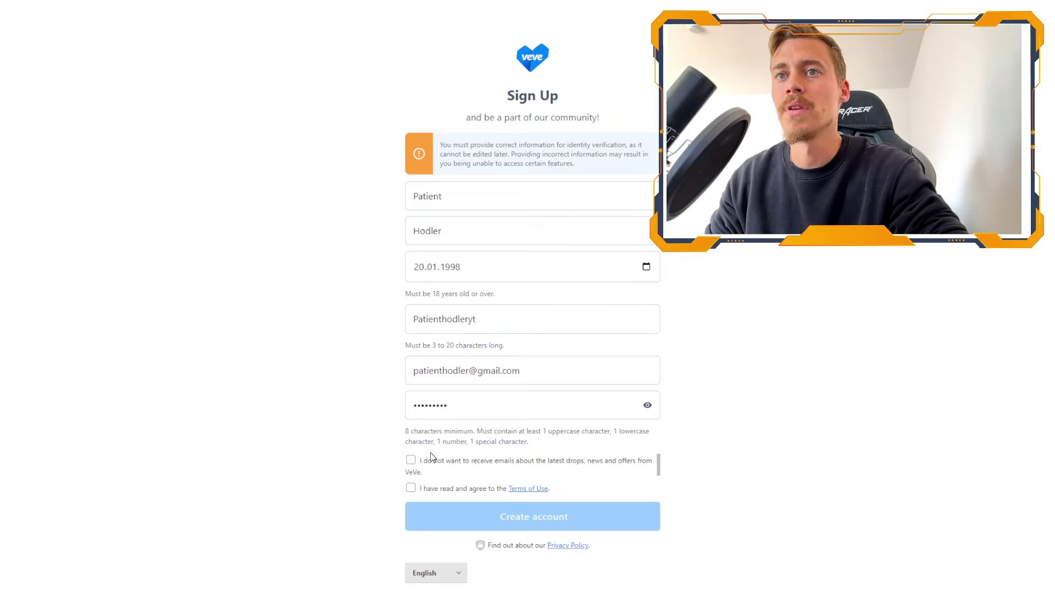
drag(422, 463, 578, 467)
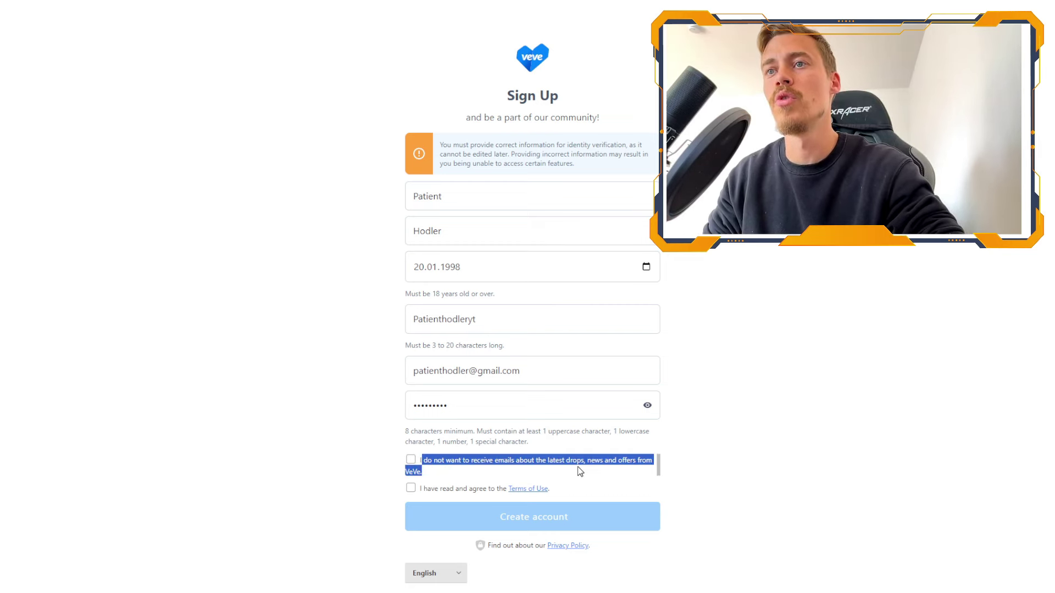
click(430, 462)
click(428, 462)
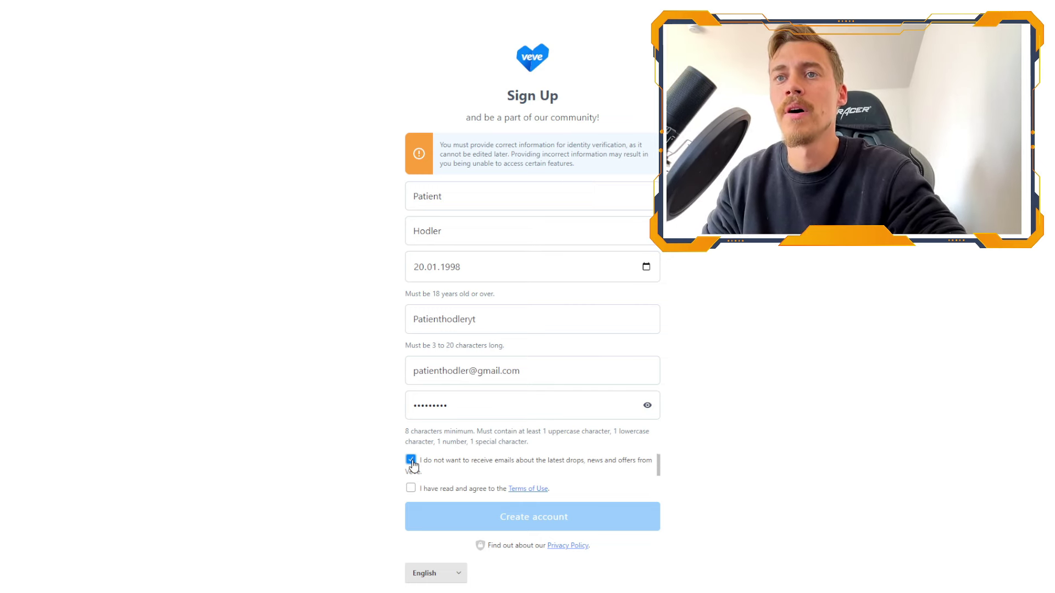
Step: Agree to the Terms of Use and create the account, resubmitting after fixing the password error
click(411, 488)
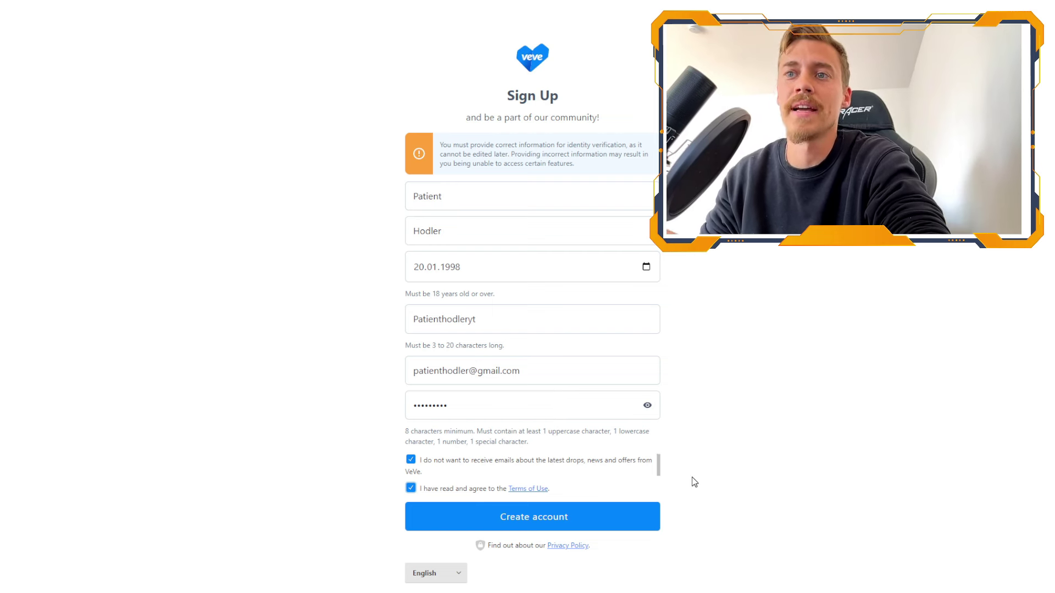
click(430, 528)
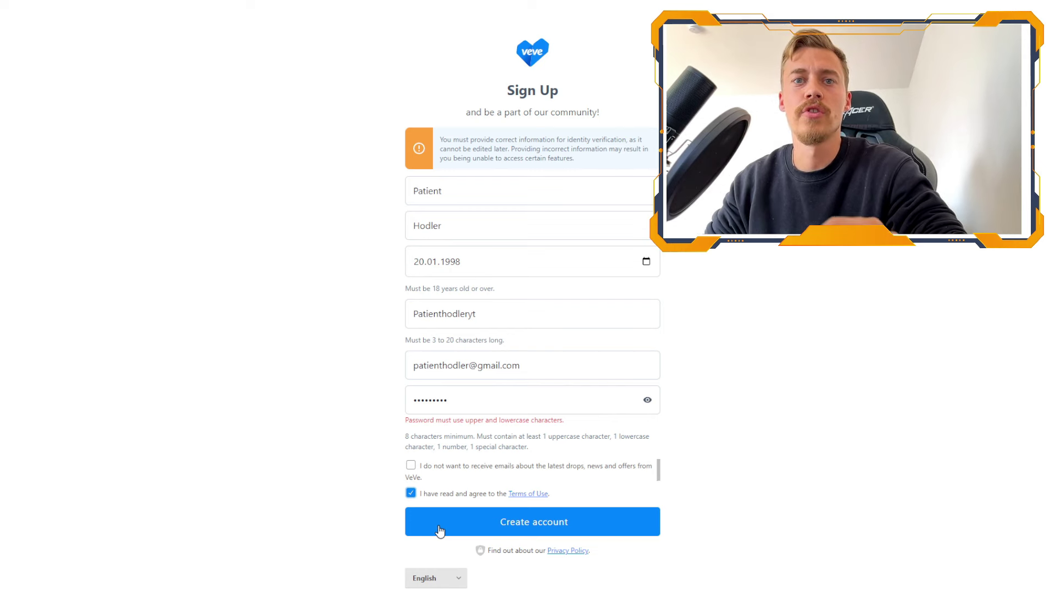
click(535, 527)
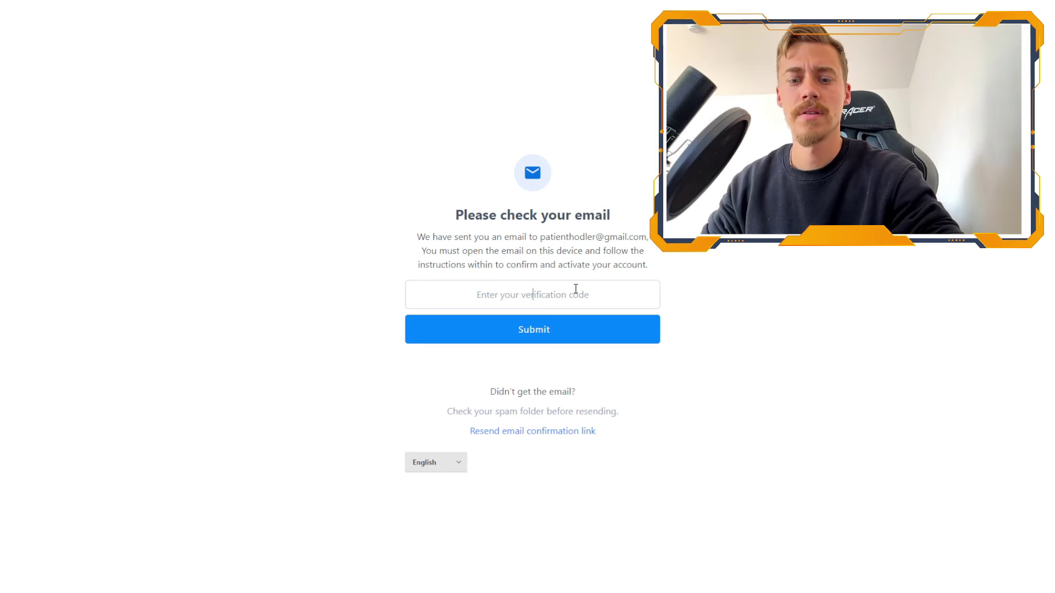
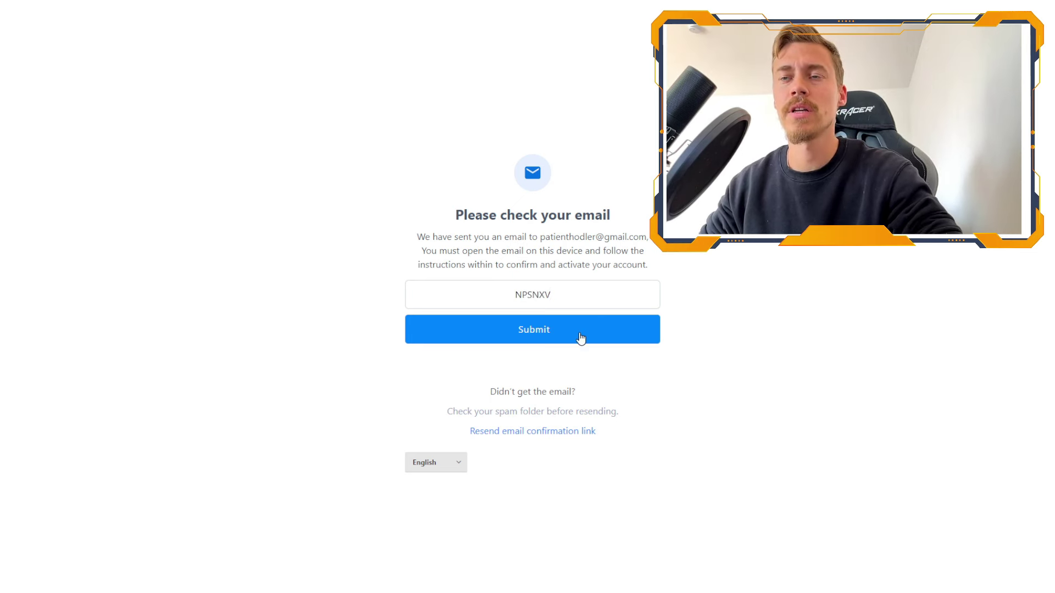
Step: Paste the emailed verification code and submit it
click(580, 339)
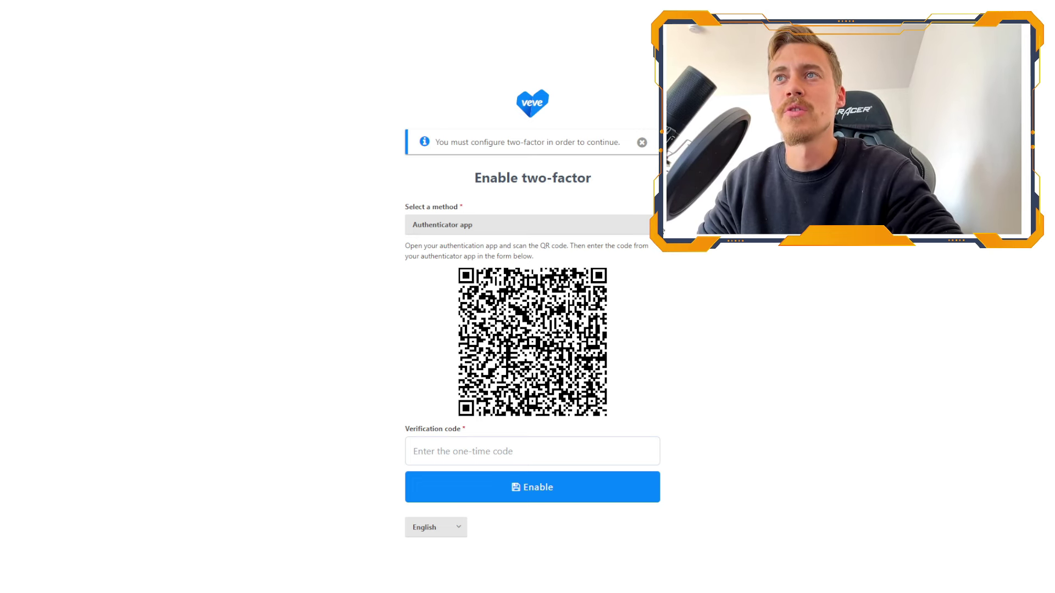
Step: Choose Email as the two-factor method, send and paste the one-time code, and enable it
click(640, 225)
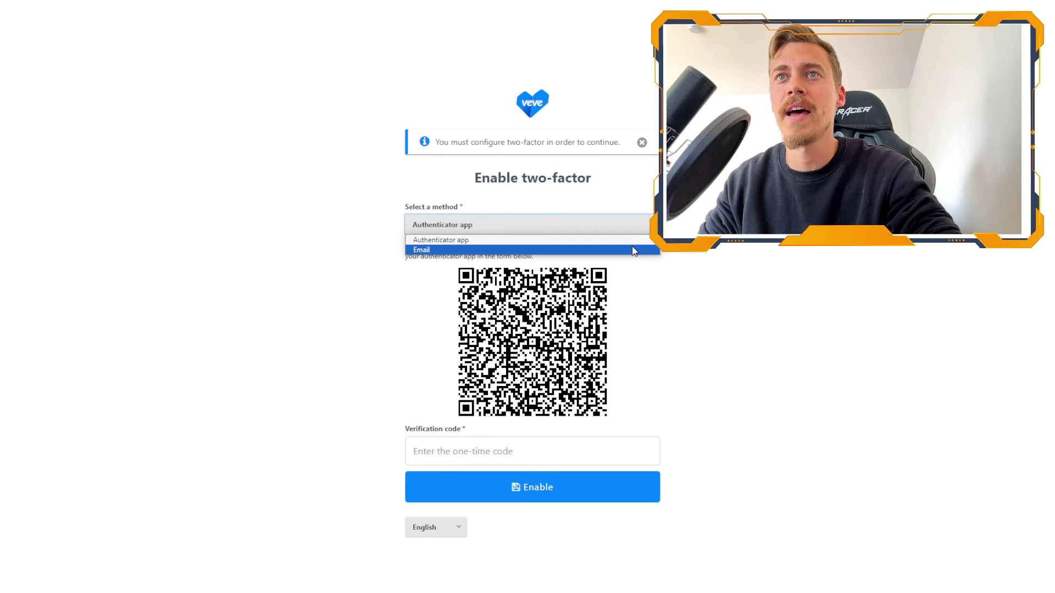
click(657, 249)
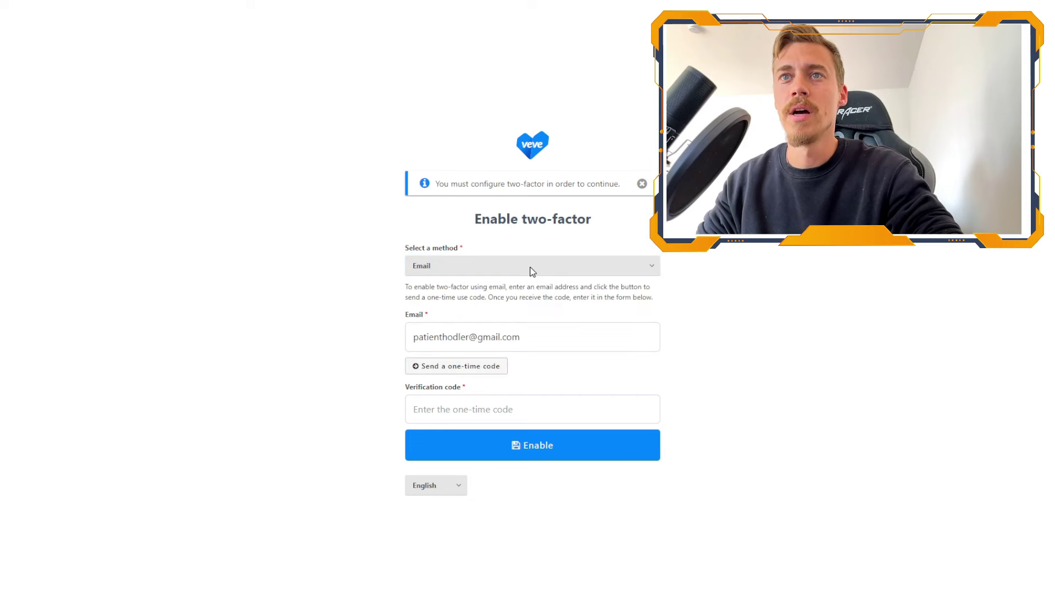
click(492, 368)
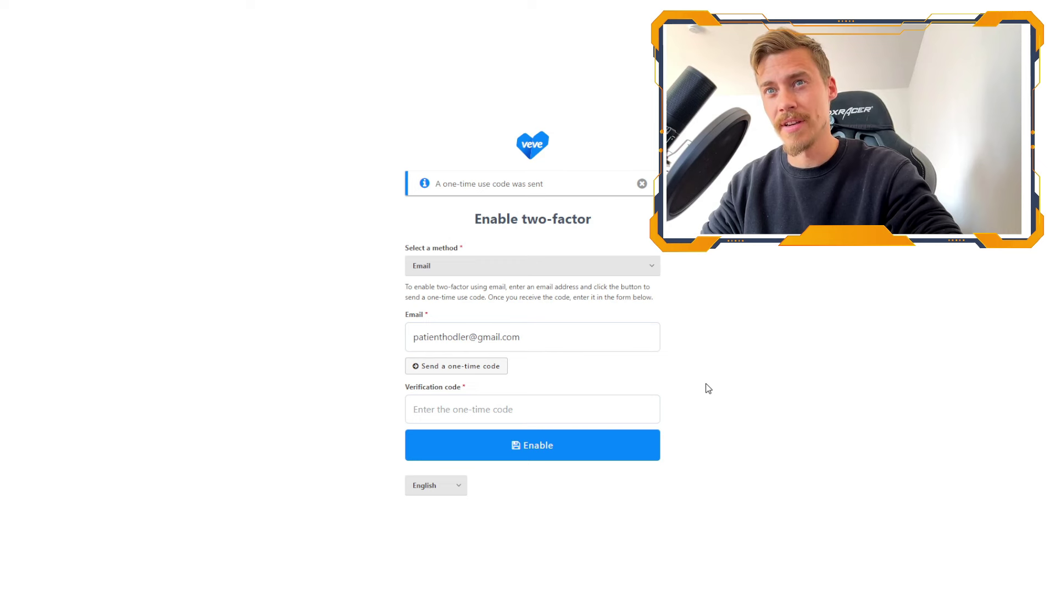
click(632, 411)
key(ctrl+v)
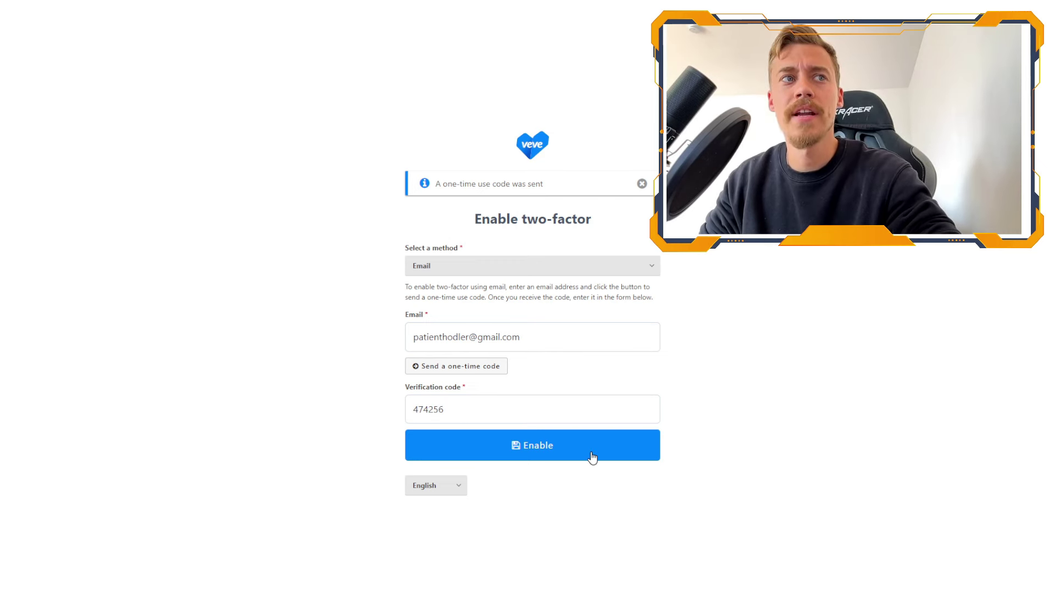
click(592, 458)
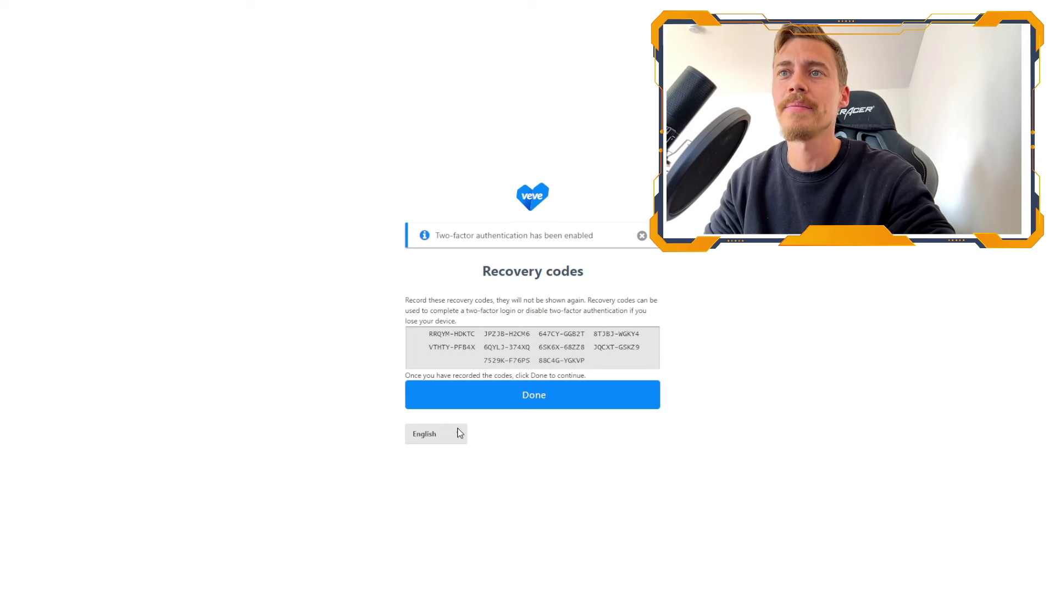
Step: Select the listed recovery codes, then dismiss the page to reach the Store
mouse_move(431, 336)
mouse_down()
mouse_move(549, 338)
mouse_move(609, 363)
mouse_move(661, 365)
mouse_move(430, 333)
mouse_up()
click(619, 363)
click(731, 368)
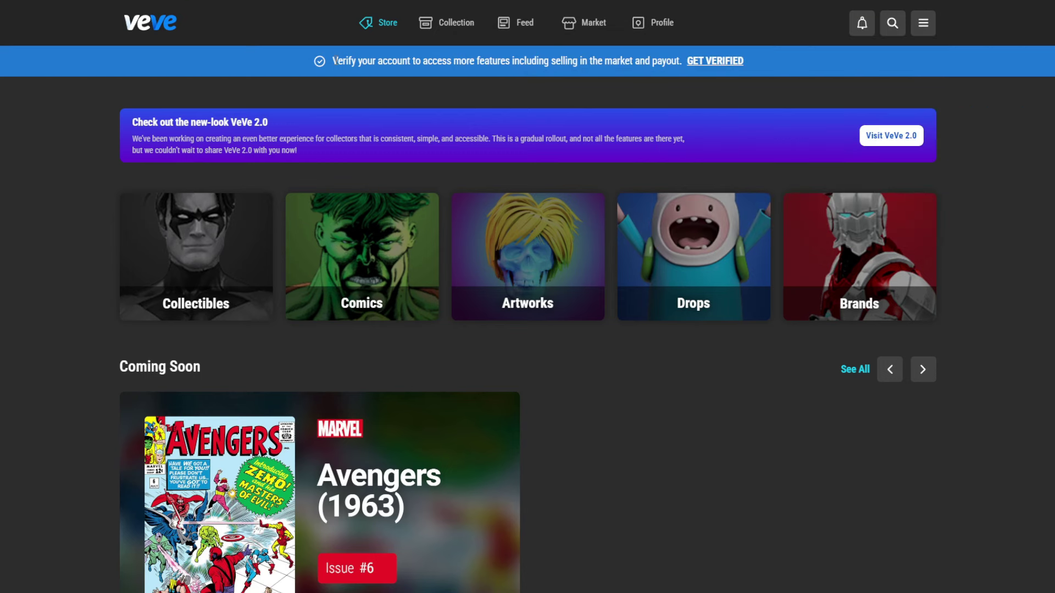
Step: Read the account verification reminder and scroll the Store down to the Coming Soon drops
drag(333, 61, 676, 58)
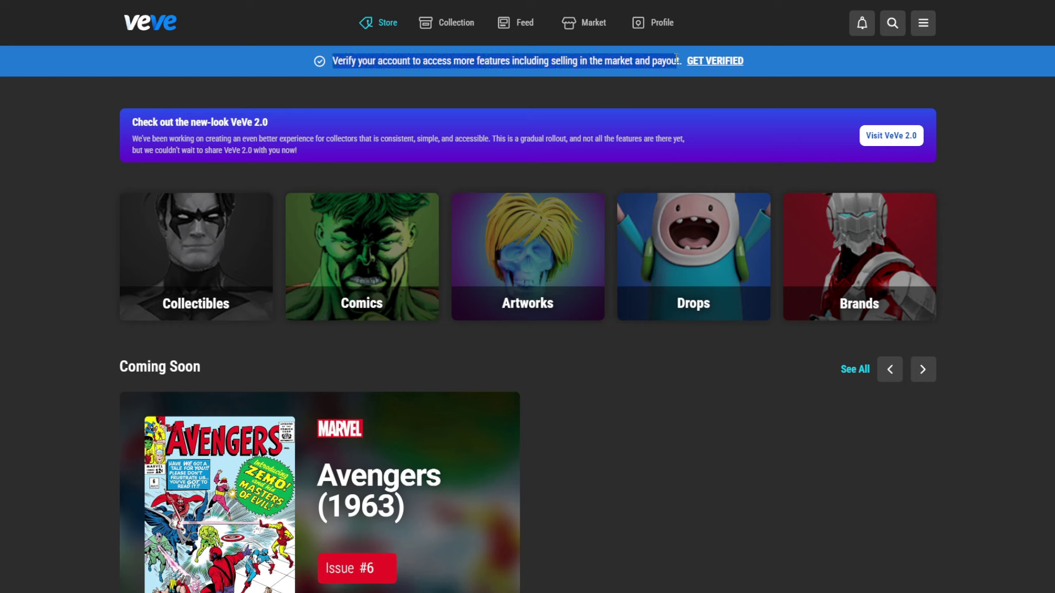
click(708, 92)
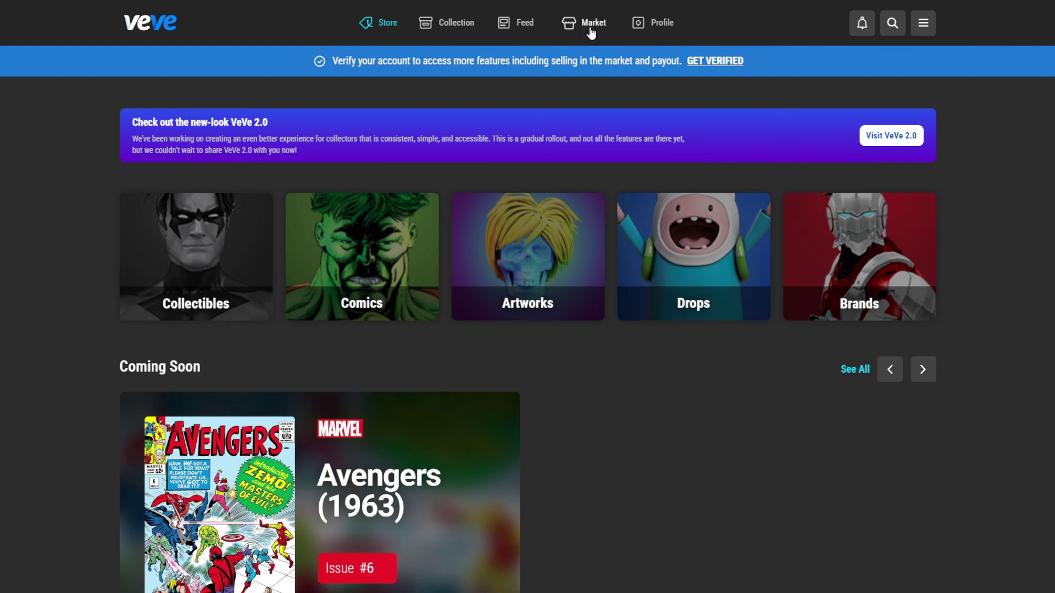
scroll(528, 335, down, 2)
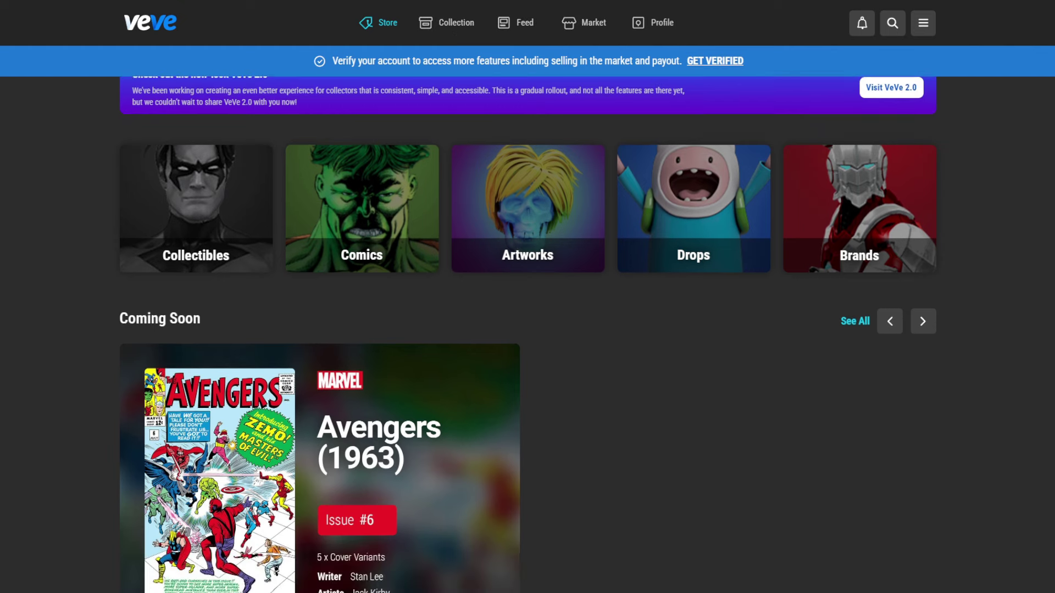
scroll(527, 340, up, 1)
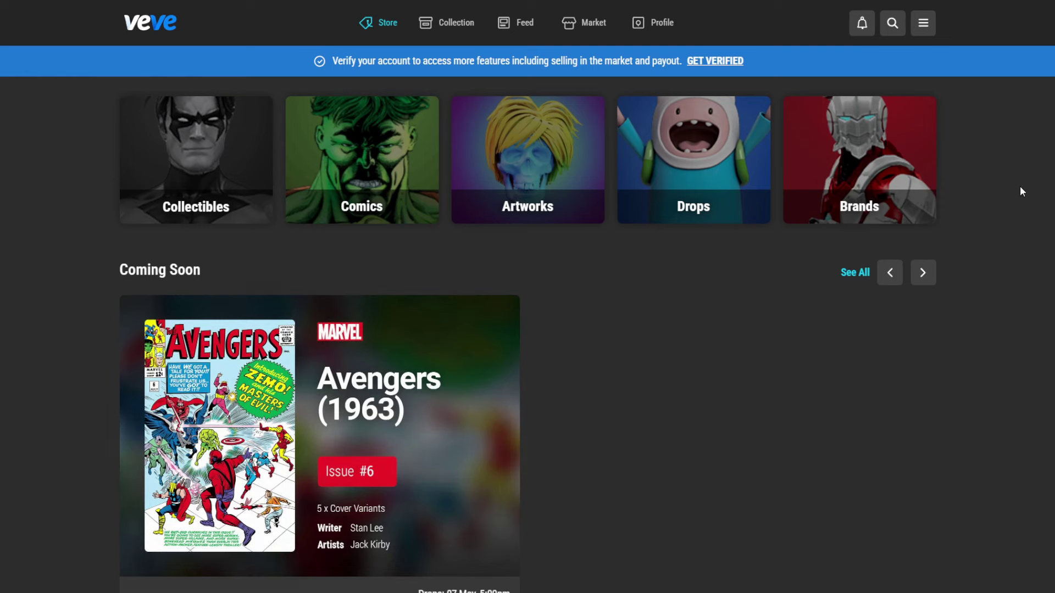
scroll(1024, 183, down, 1)
scroll(1044, 175, down, 2)
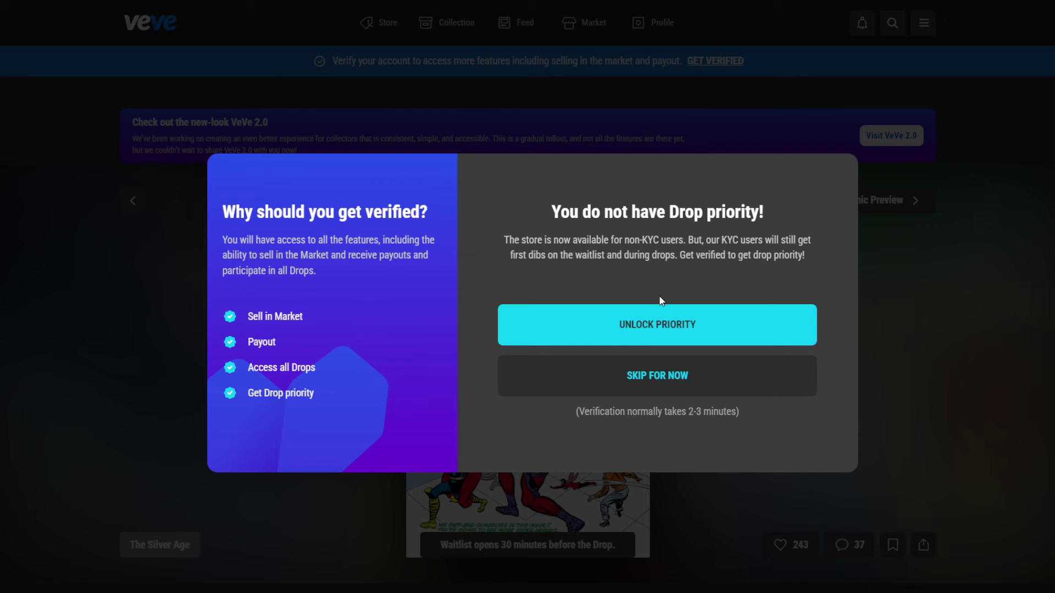
Step: Review the verification benefits: Sell in Market, Payout, Access all Drops and Get Drop priority
drag(689, 411, 737, 411)
click(725, 257)
drag(249, 317, 313, 320)
drag(248, 342, 293, 344)
drag(247, 342, 275, 342)
drag(247, 368, 339, 368)
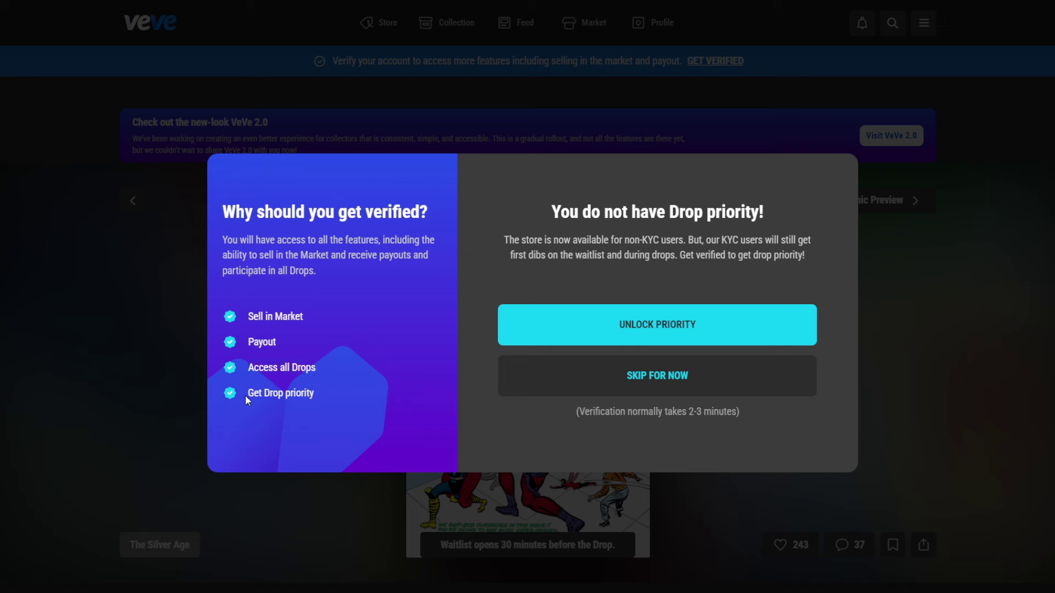
drag(247, 393, 322, 398)
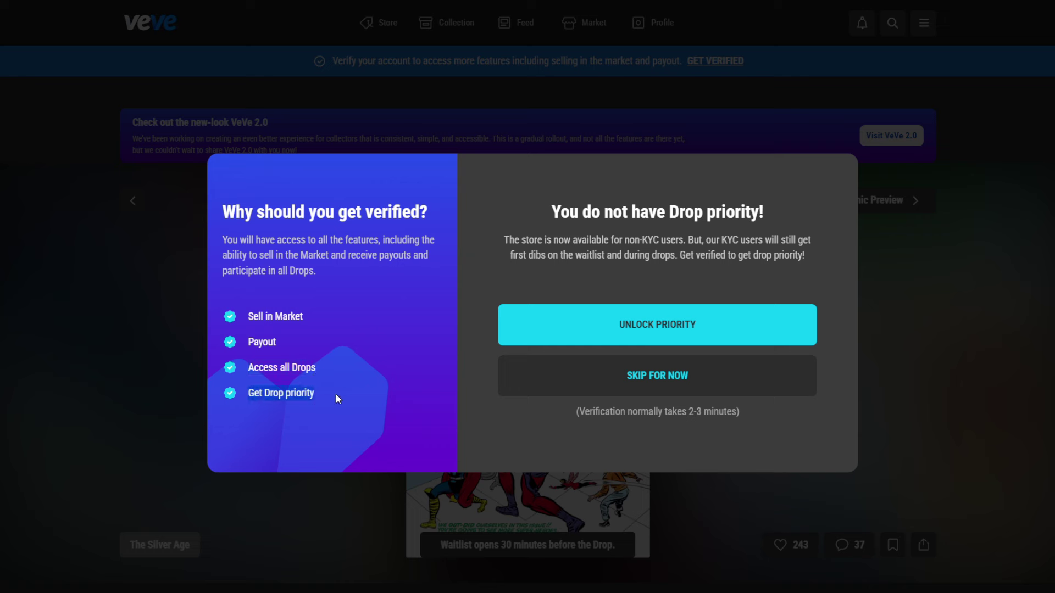
click(337, 399)
Step: Read the KYC explanation and open verification via Unlock Priority
drag(645, 234, 744, 236)
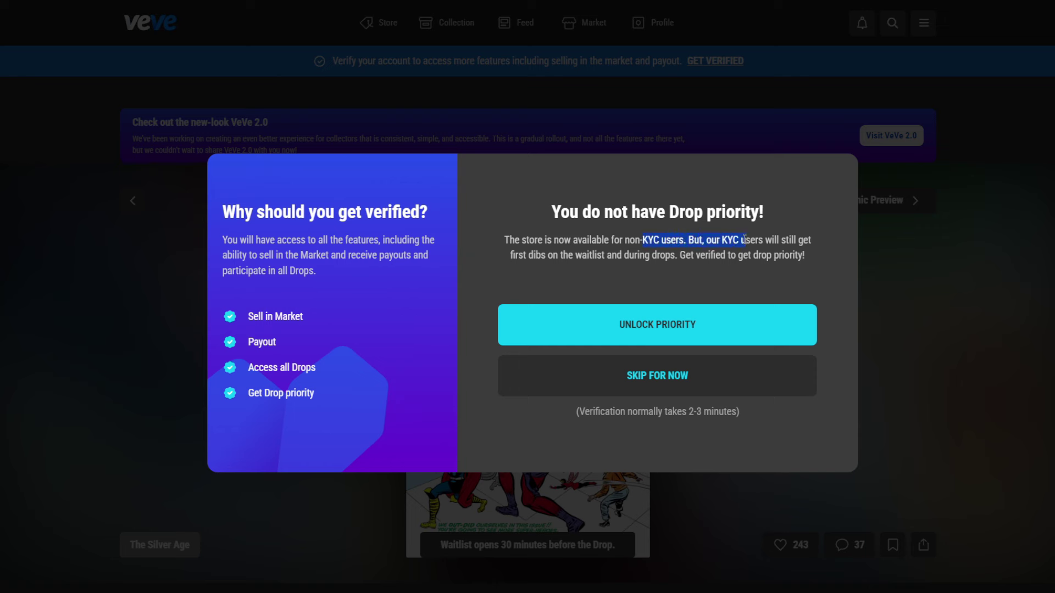
click(743, 241)
drag(722, 240, 742, 242)
click(652, 286)
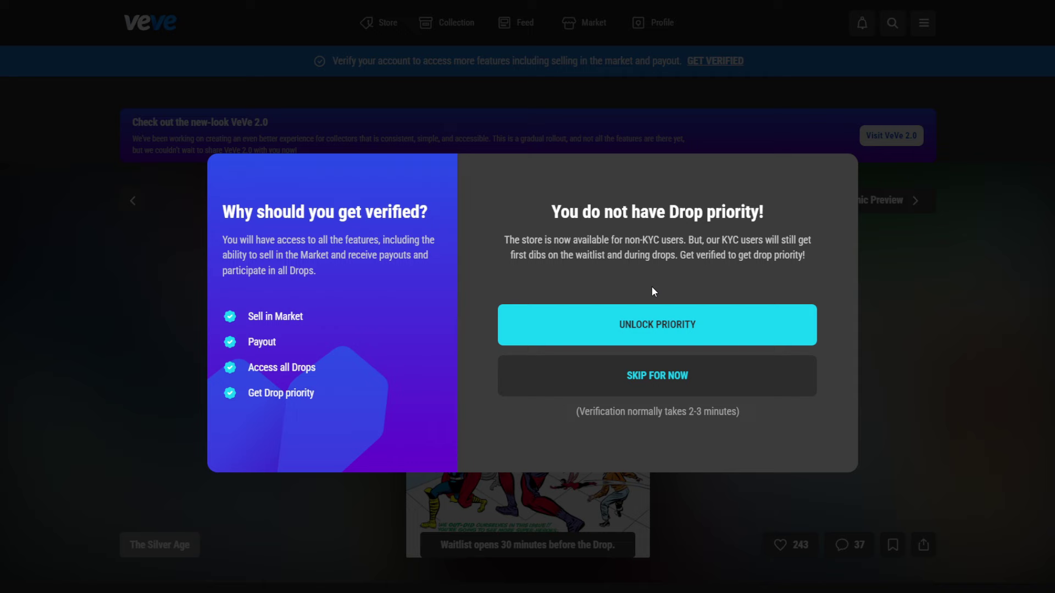
click(641, 338)
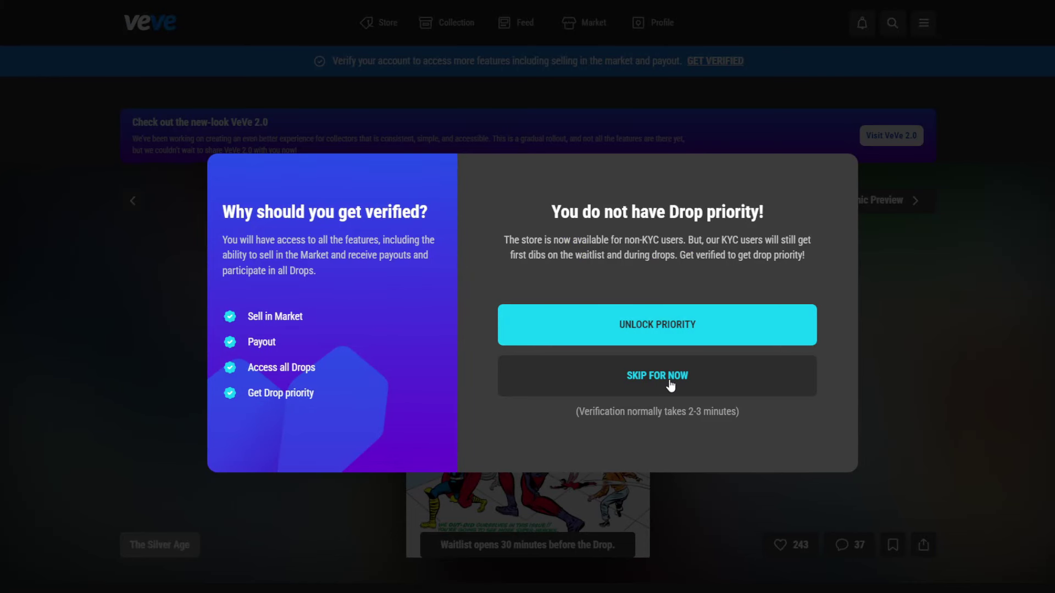
Step: Skip verification, like the Avengers #6 drop, and postpone verification with I'll do it later
click(670, 383)
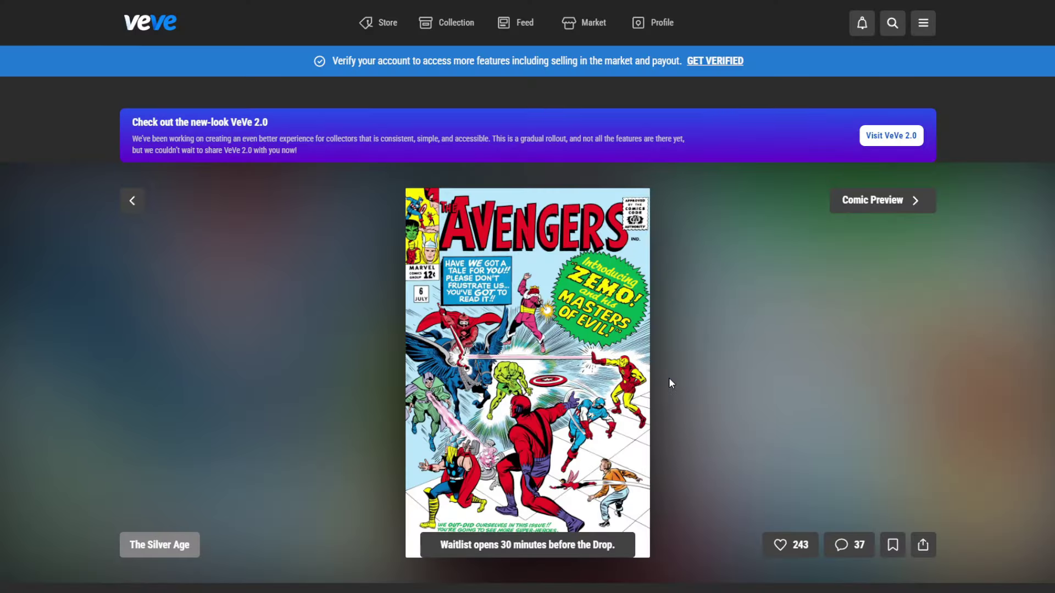
scroll(528, 341, down, 1)
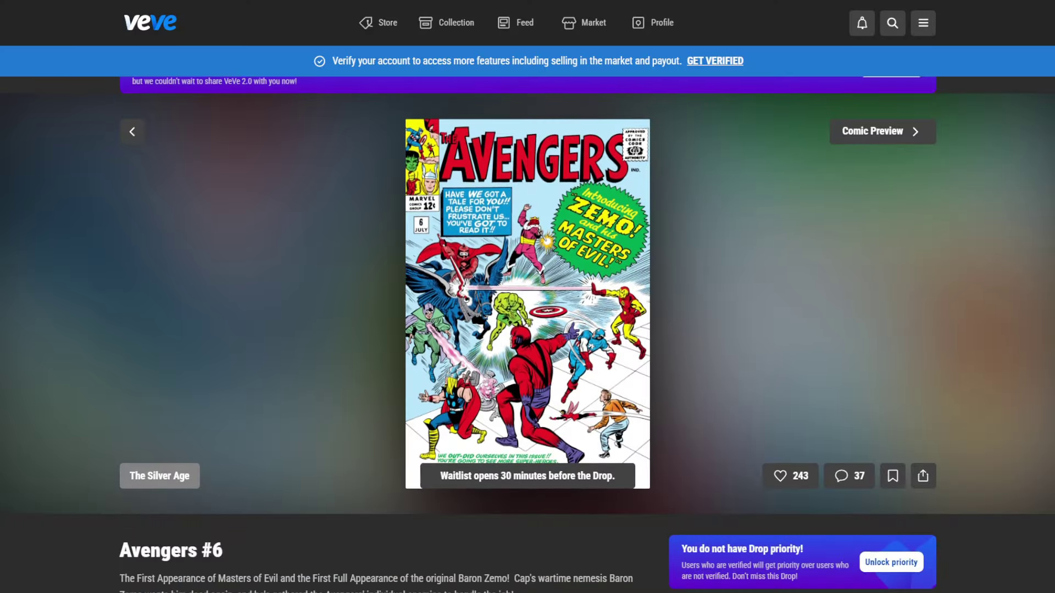
scroll(528, 330, down, 1)
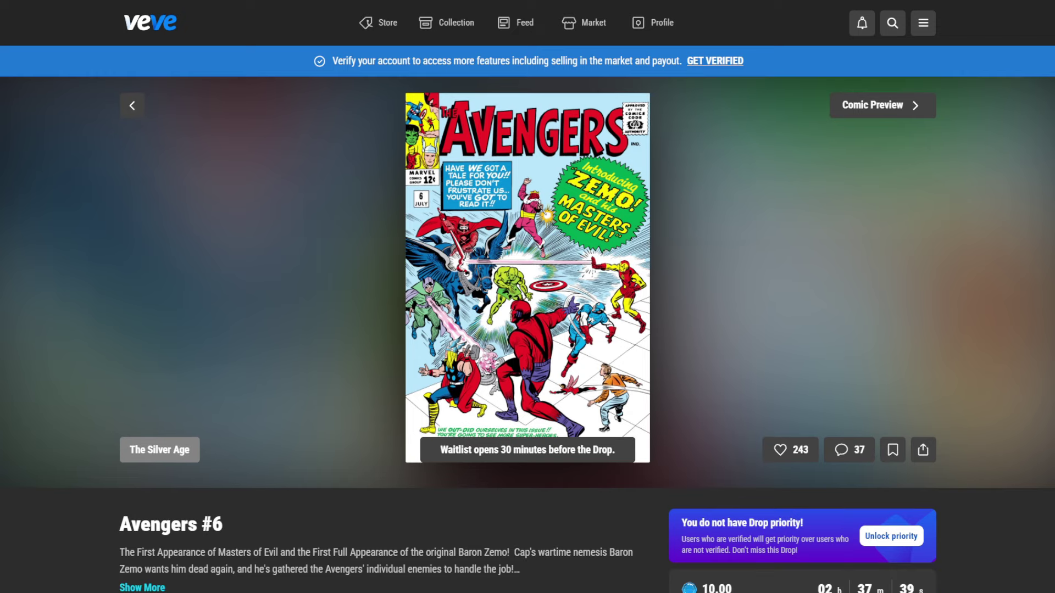
scroll(879, 279, down, 1)
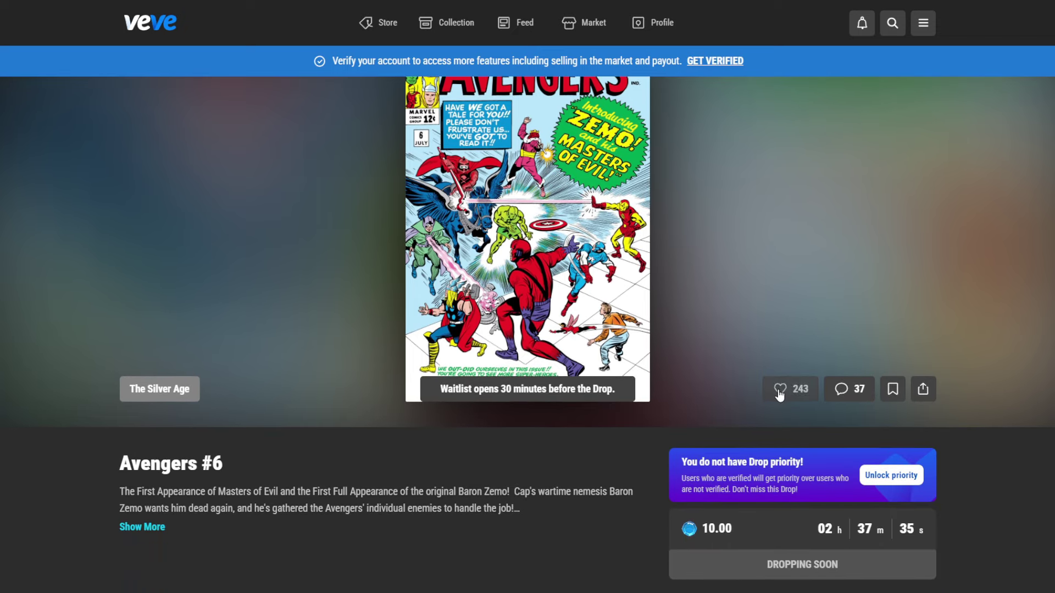
click(781, 390)
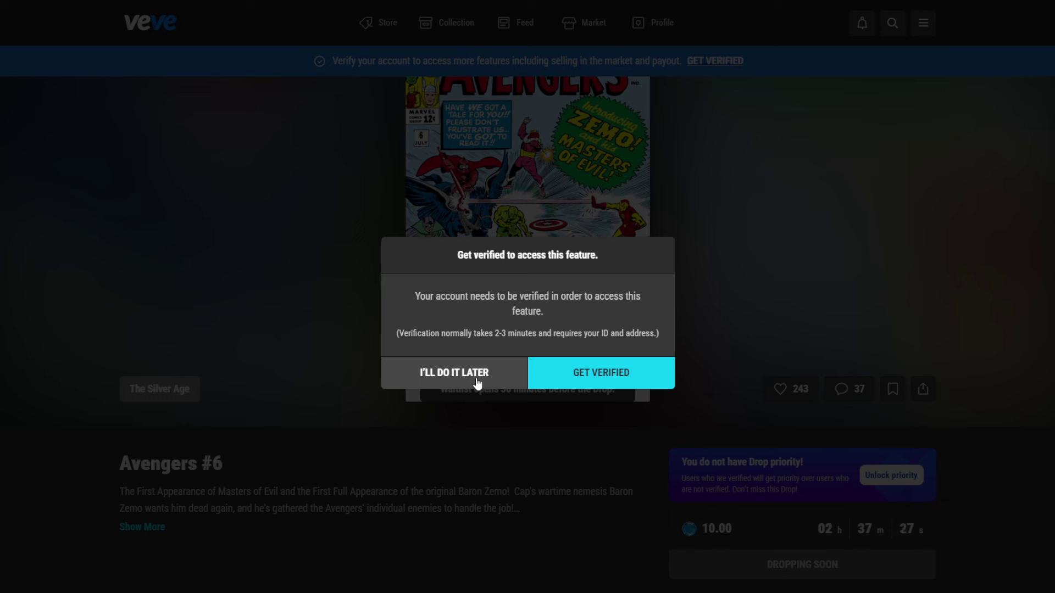
click(441, 379)
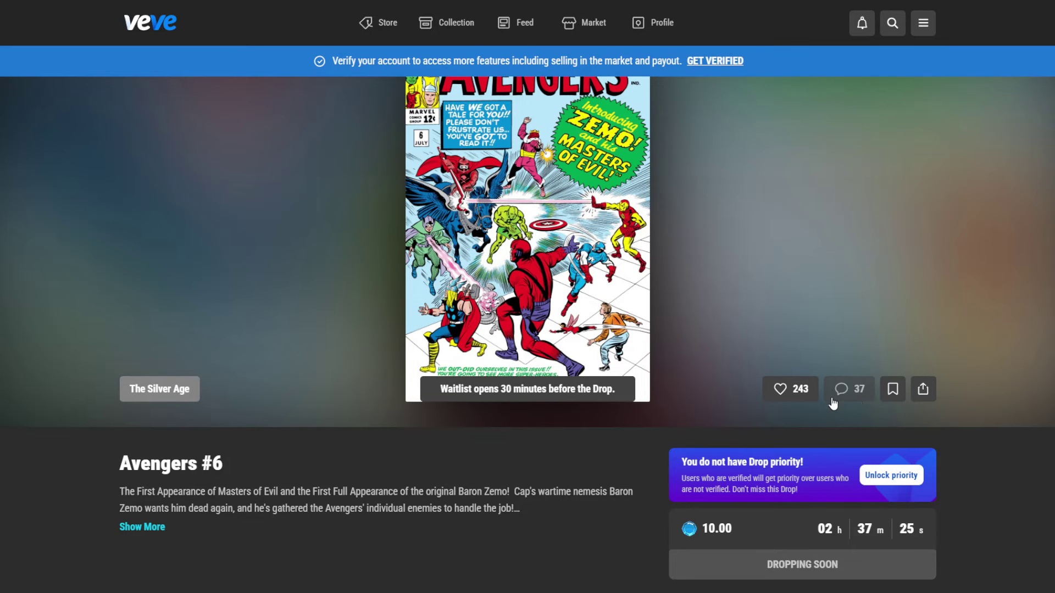
Step: Scroll to the drop's info row and note the 10.00 price
scroll(927, 356, down, 3)
scroll(527, 333, down, 5)
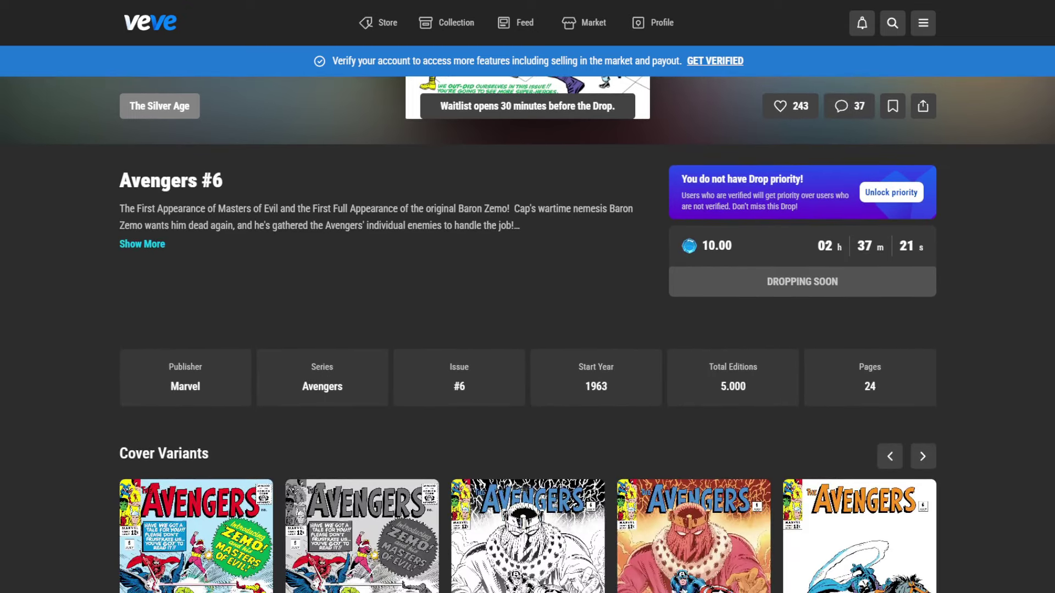
scroll(527, 330, down, 1)
drag(704, 241, 723, 240)
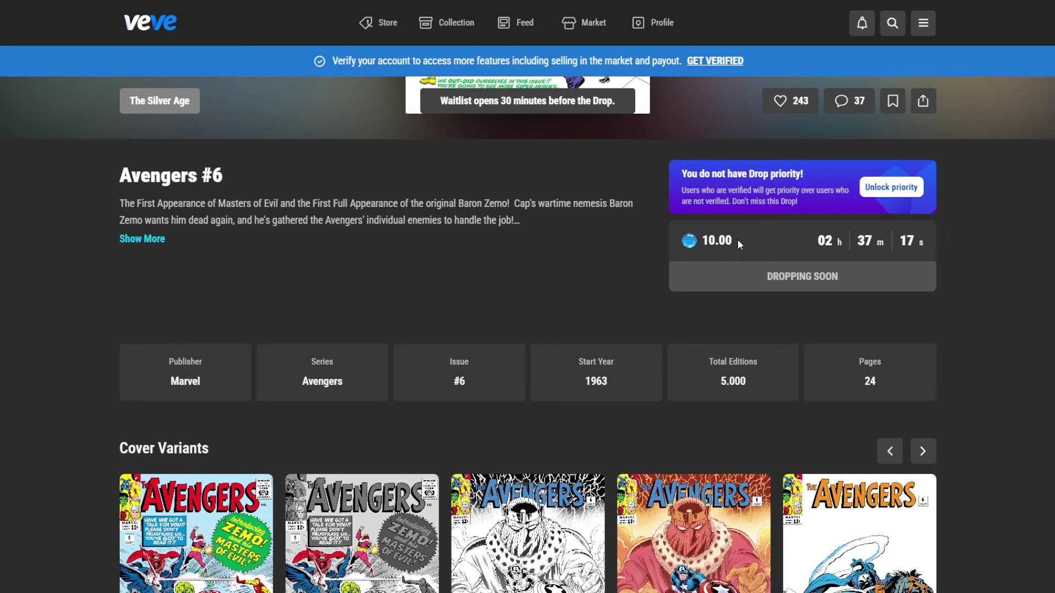
Step: Highlight the drop countdown, publisher Marvel, the 1963 start year and 5.000 total editions
click(736, 242)
drag(819, 240, 923, 242)
click(214, 385)
drag(166, 378, 276, 379)
click(591, 383)
drag(586, 383, 620, 382)
drag(607, 385, 590, 387)
click(675, 393)
drag(744, 379, 755, 383)
Step: Scroll down to the cover variants, highlighting the 10.00 drop price and total editions on the way
scroll(891, 368, down, 2)
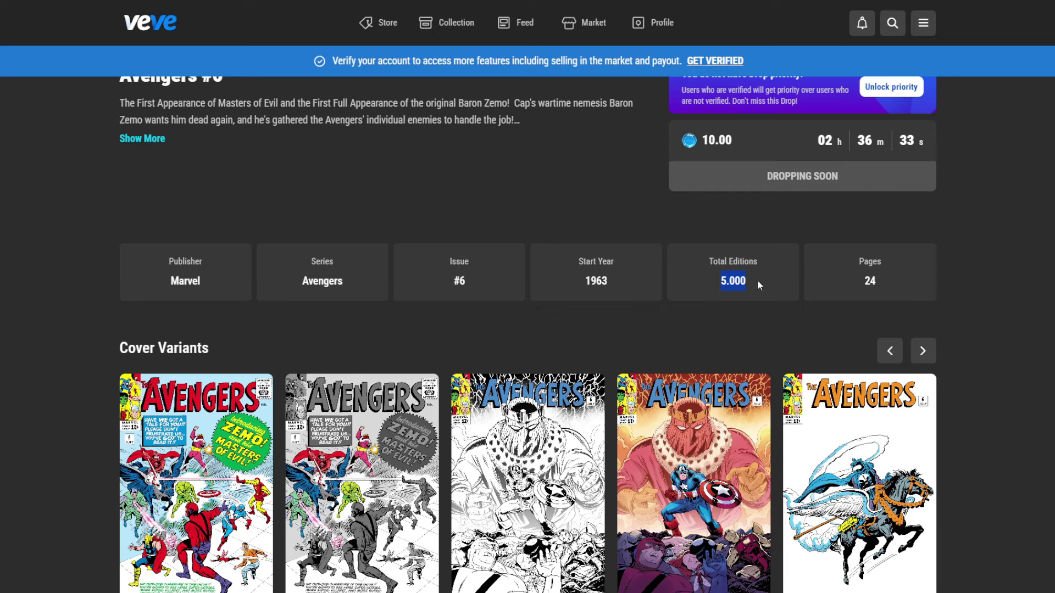
double_click(731, 139)
click(722, 283)
drag(722, 283, 738, 282)
click(752, 285)
Step: Scroll the Avengers #6 drop page from Cover Variants back up to its 243 likes and 37 comments
scroll(227, 228, down, 2)
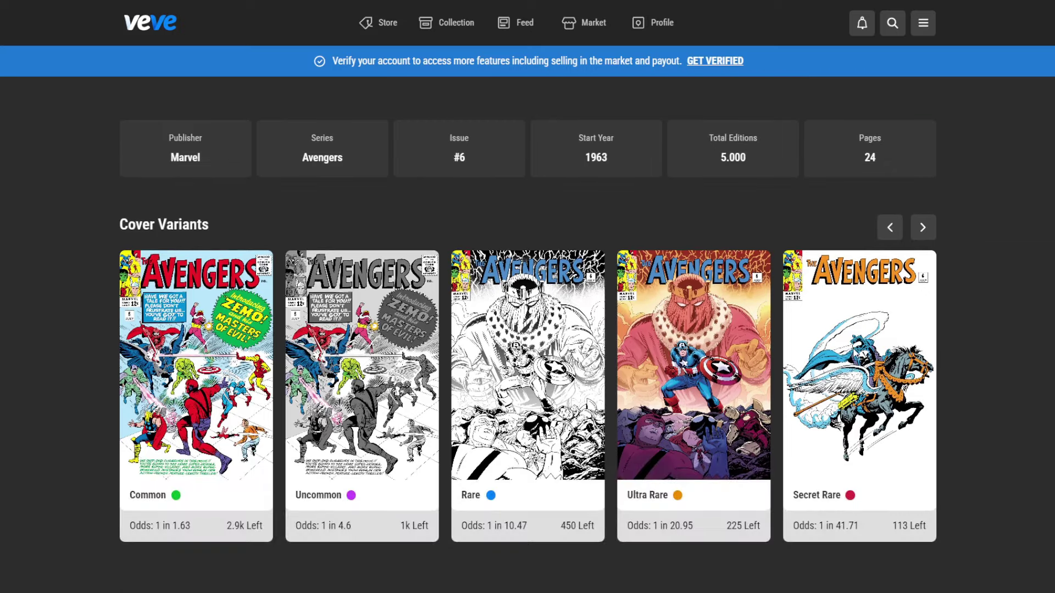
triple_click(261, 234)
click(260, 234)
scroll(527, 315, up, 1)
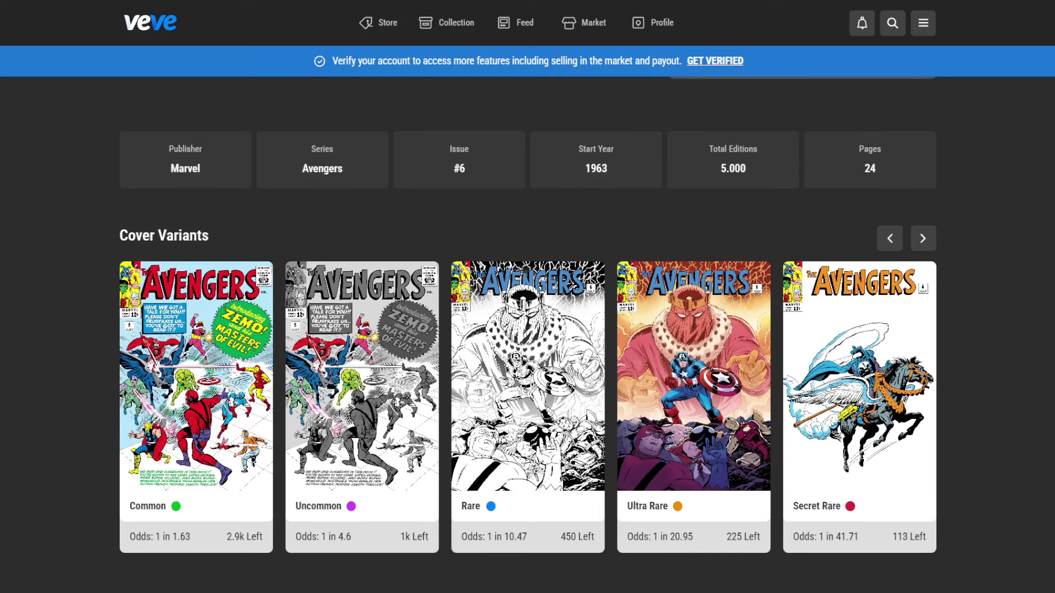
scroll(528, 330, up, 7)
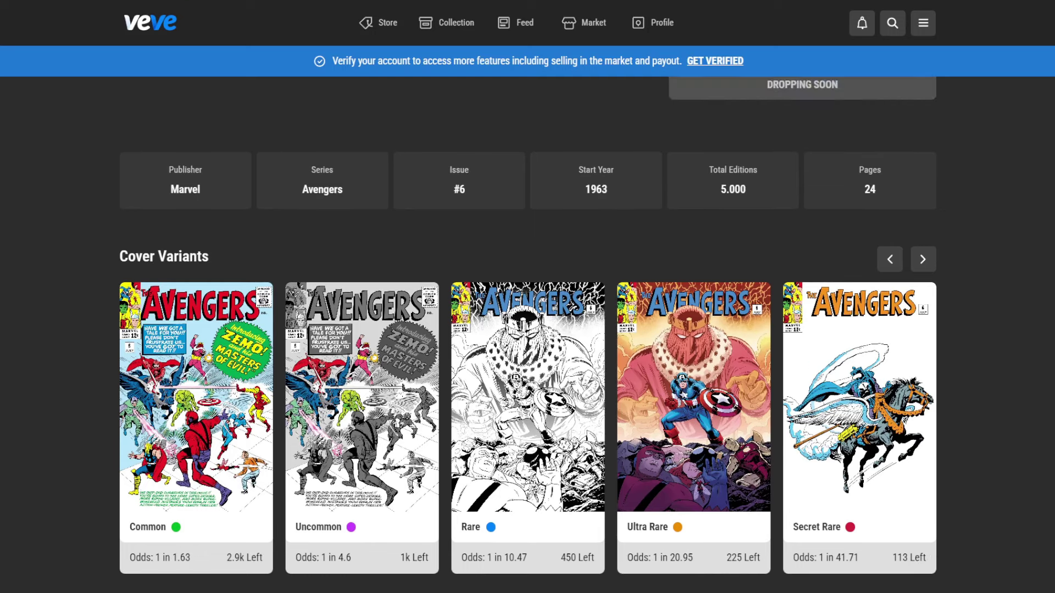
scroll(527, 330, up, 3)
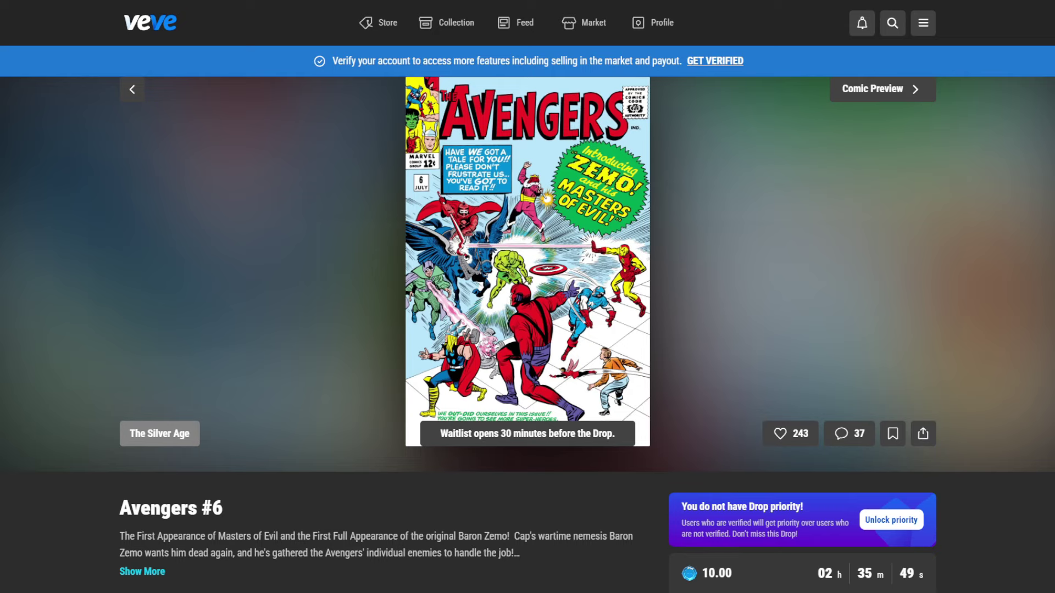
scroll(1005, 396, down, 8)
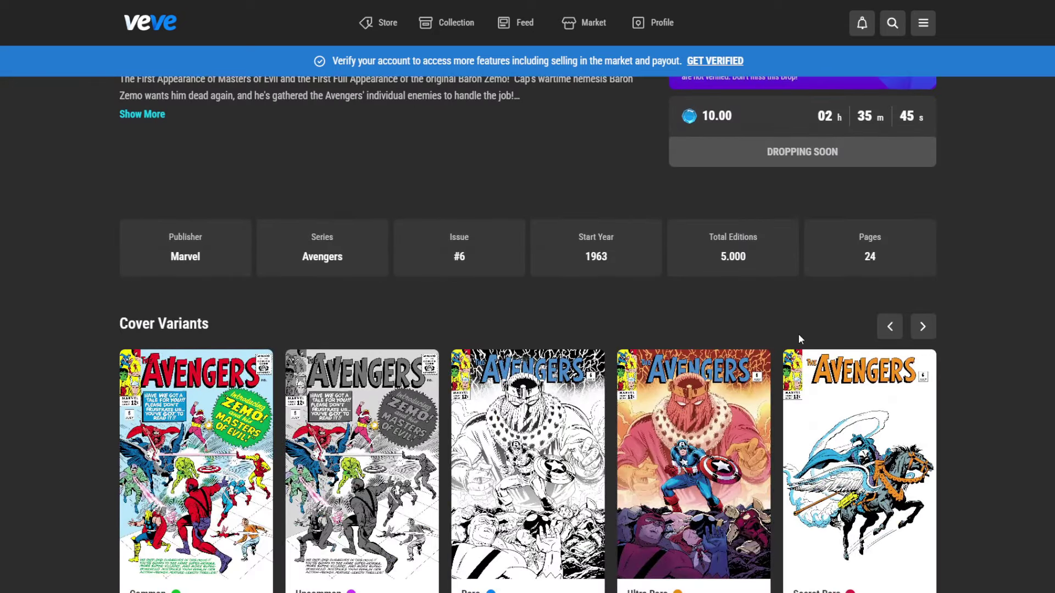
scroll(831, 338, up, 7)
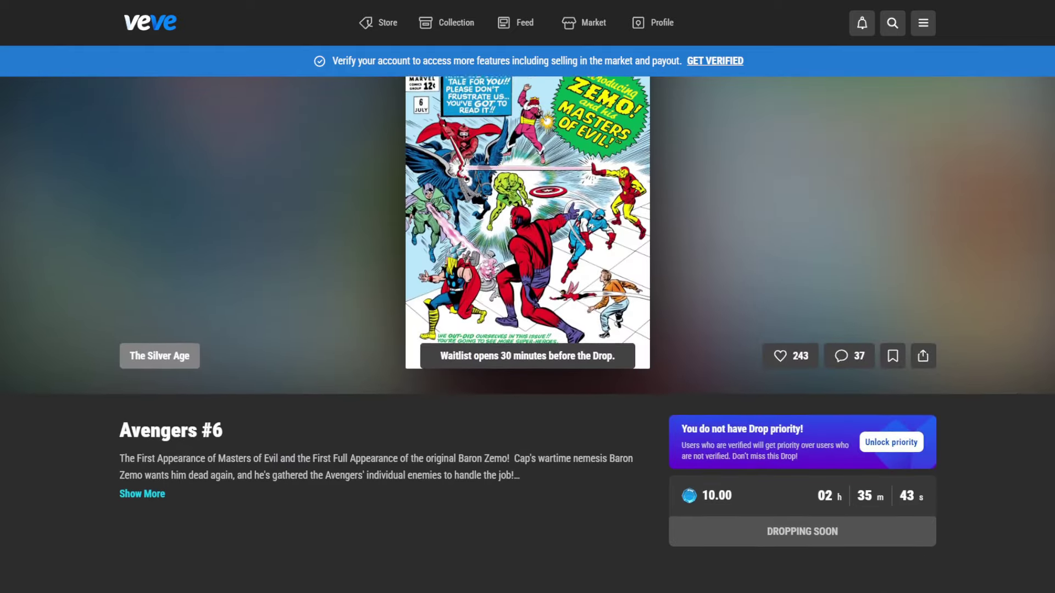
scroll(528, 329, down, 8)
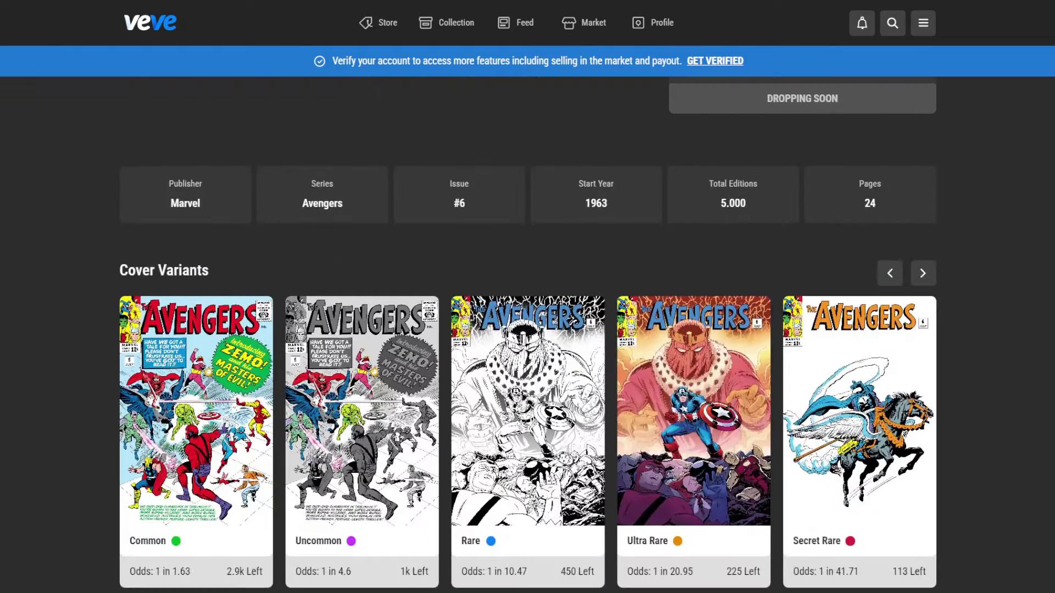
scroll(1025, 87, up, 10)
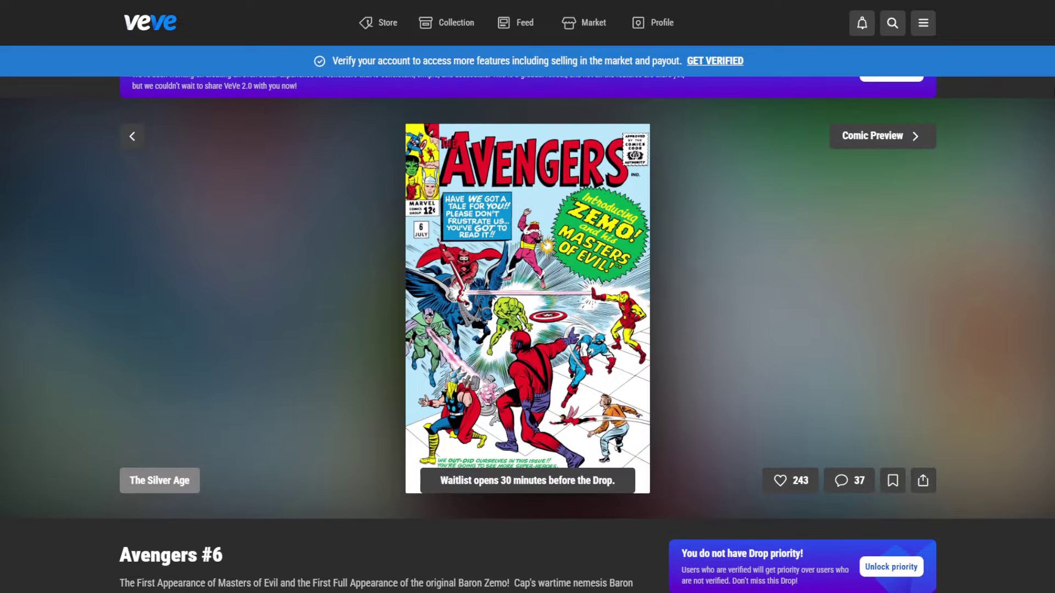
scroll(918, 141, up, 1)
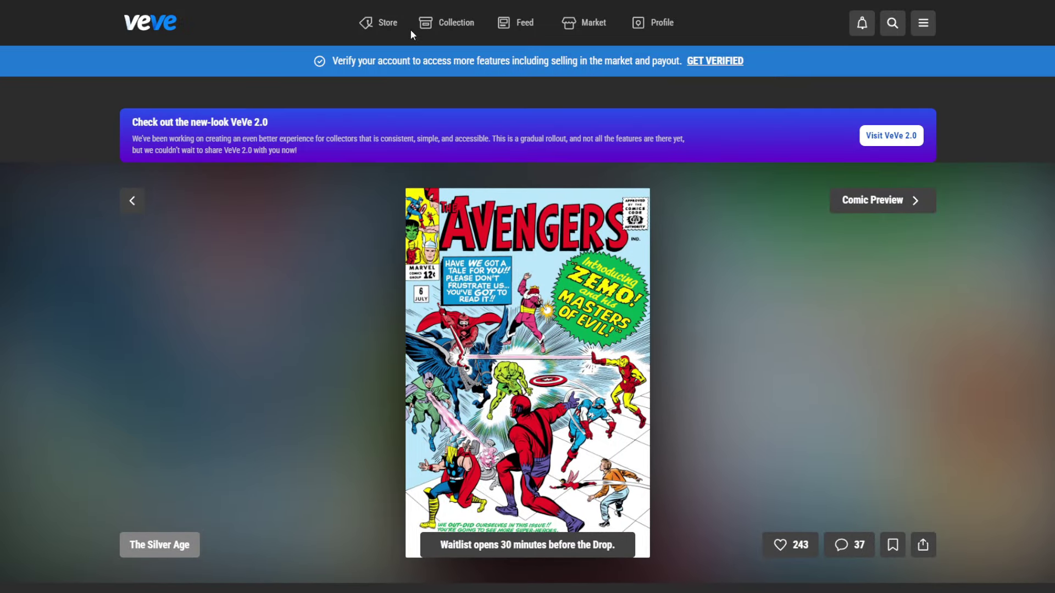
Step: Go to the Market, find the Comics row and open X-Men #53's cover variants, Common through Secret Rare
click(593, 25)
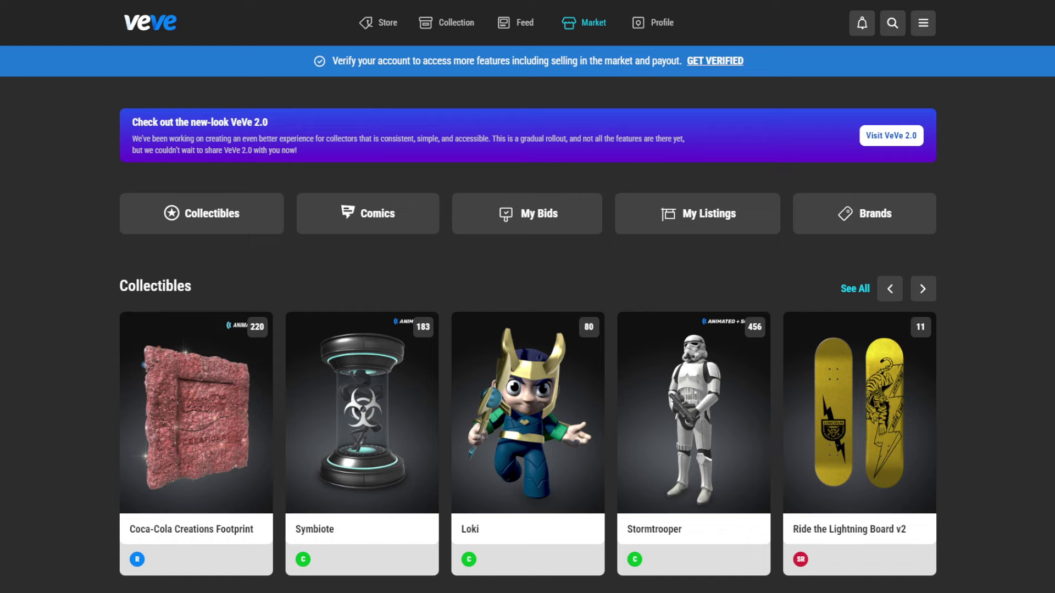
scroll(628, 65, down, 2)
scroll(527, 330, down, 2)
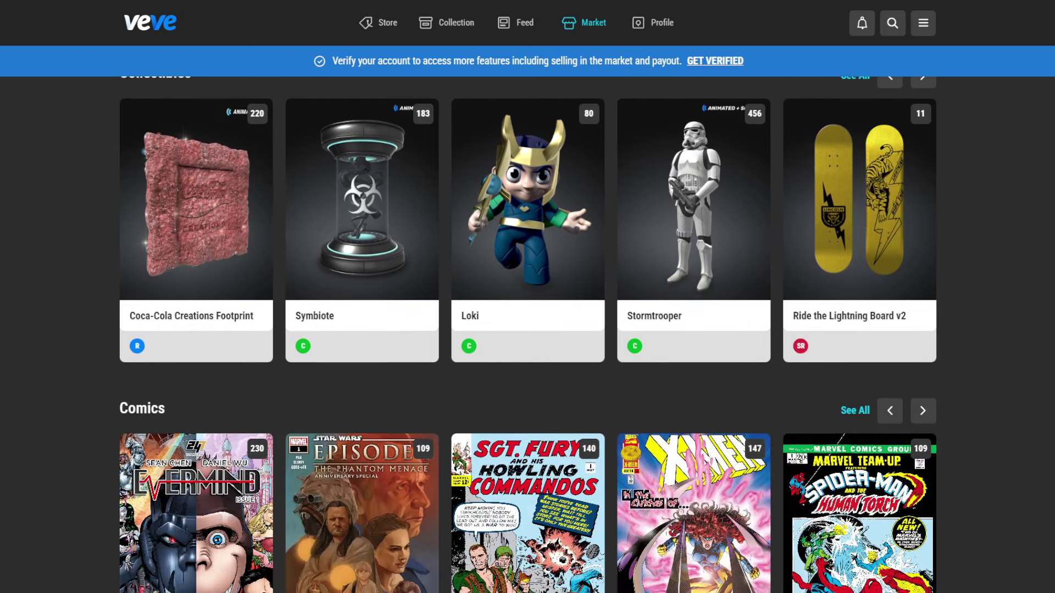
scroll(527, 329, up, 3)
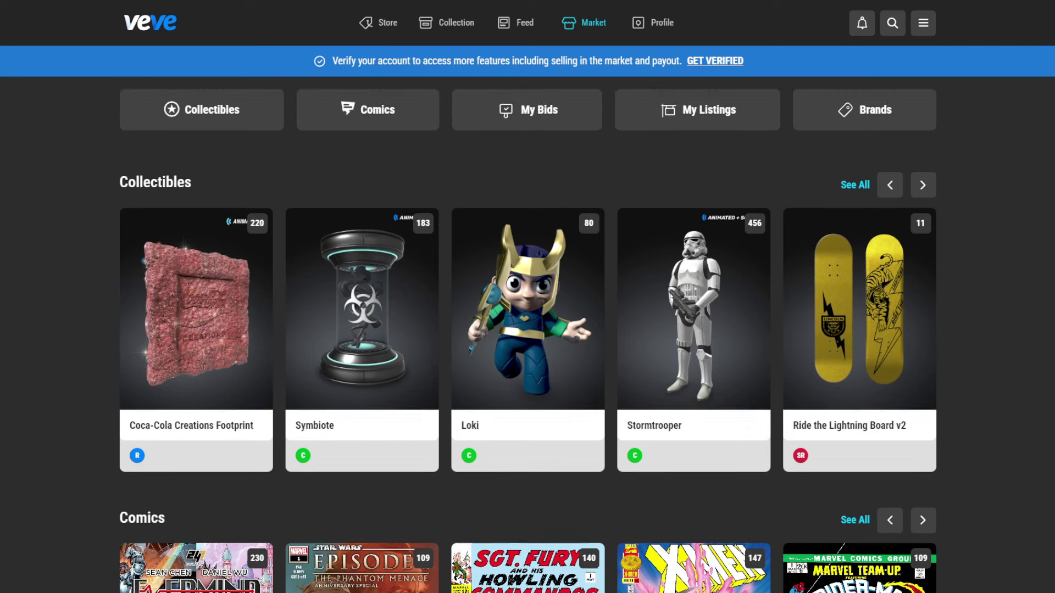
drag(159, 183, 224, 188)
click(285, 194)
scroll(1043, 200, down, 5)
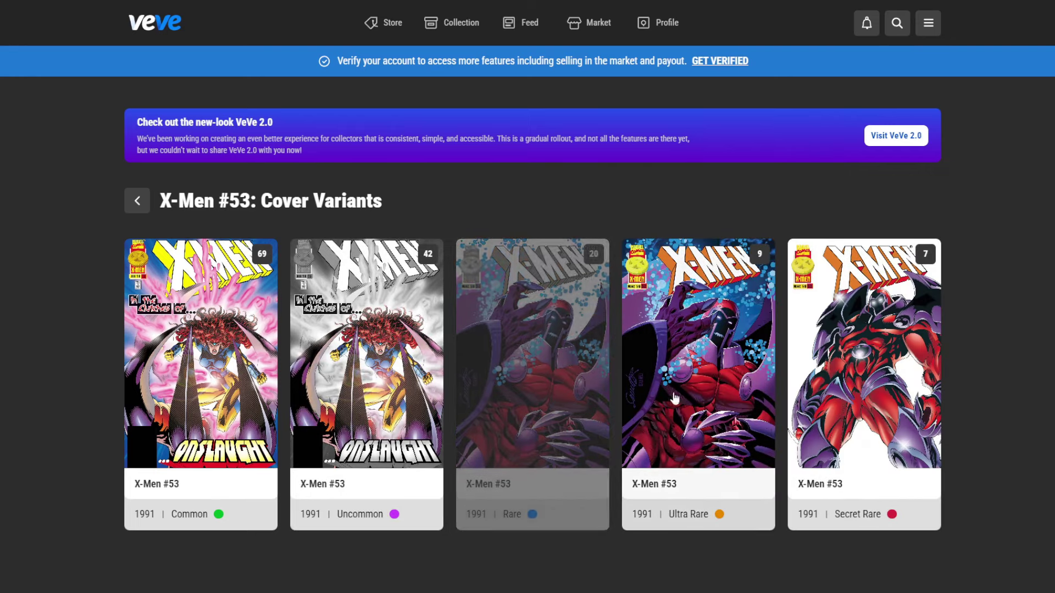
Step: Open the Ultra Rare X-Men #53 listings, sorted lowest price first from 14.75 gems
click(702, 275)
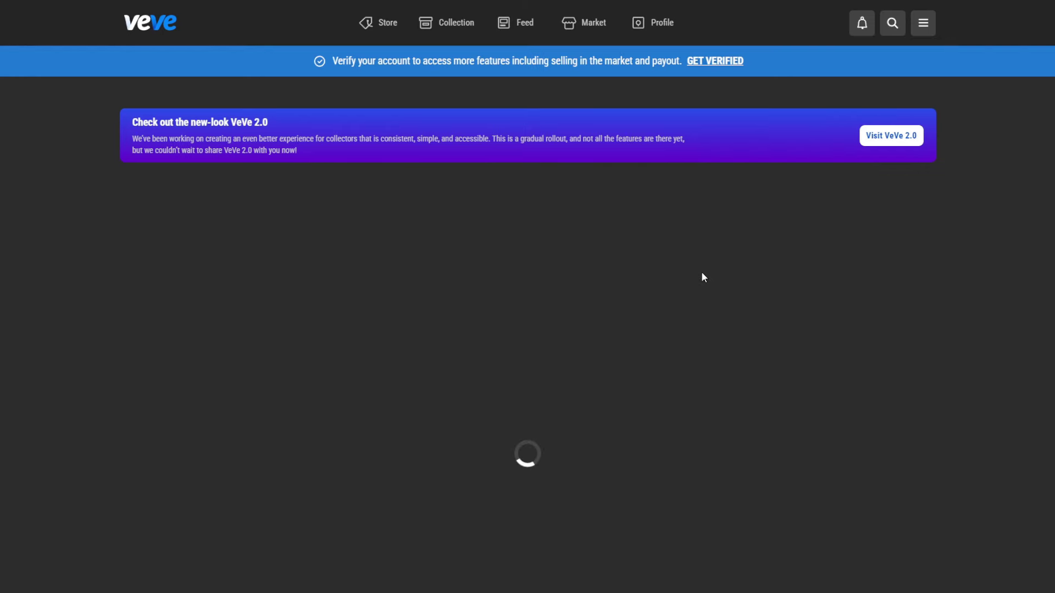
scroll(1010, 201, down, 2)
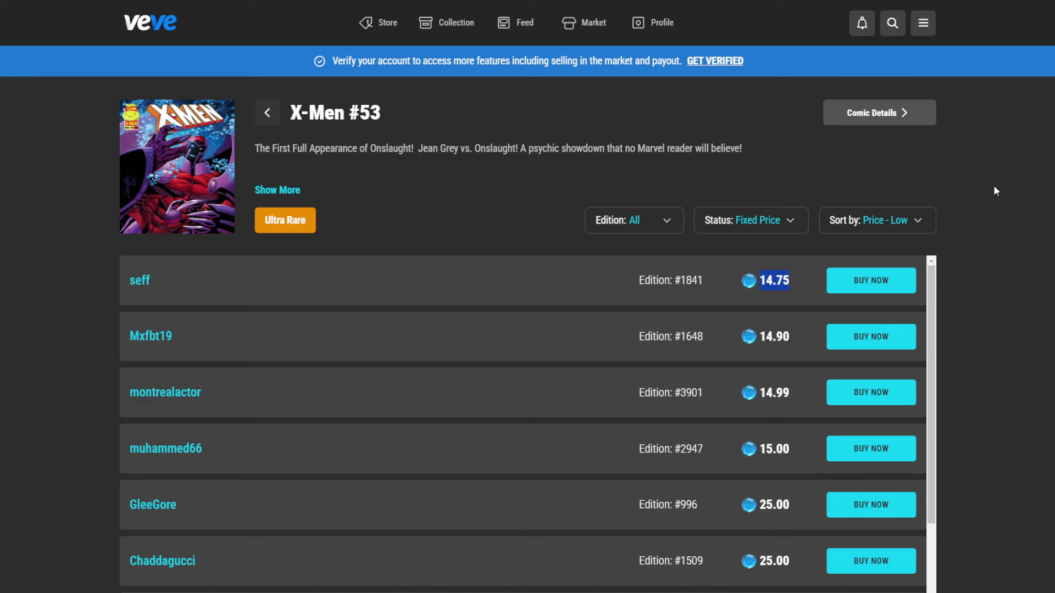
scroll(1048, 199, down, 1)
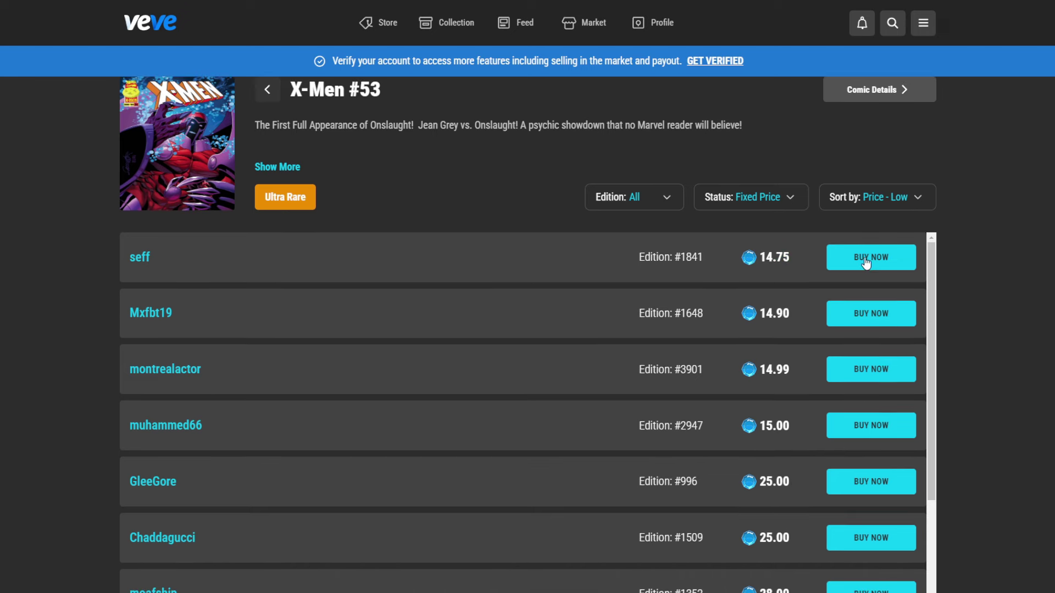
Step: Start buying edition #1841 and check the 0.00 gem wallet balance
click(867, 263)
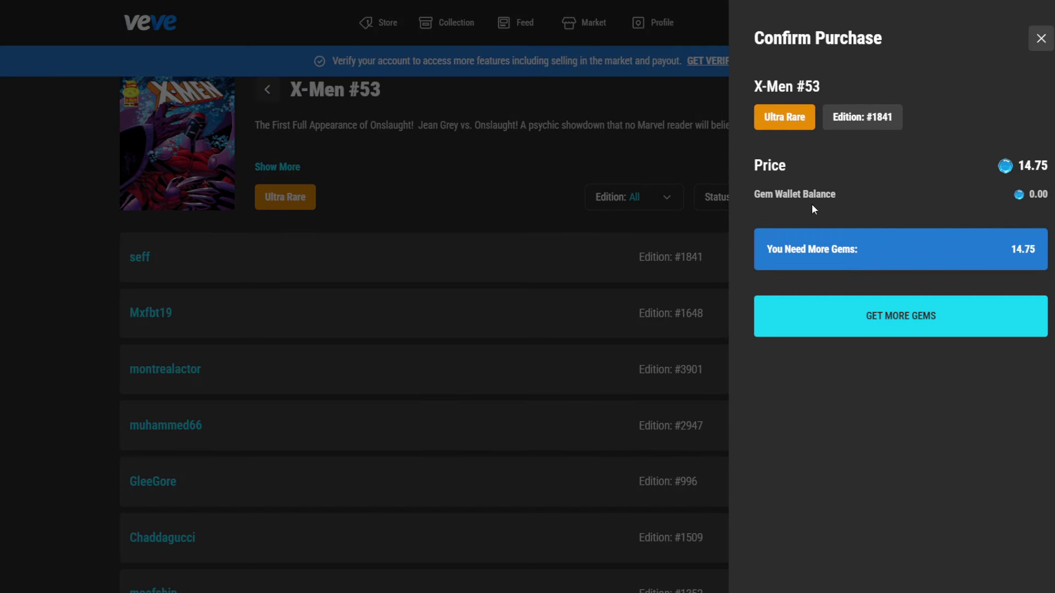
drag(1028, 196, 1053, 199)
click(1053, 199)
Step: Dismiss the purchase confirmation and open My Wallet from the account Settings panel
click(1041, 38)
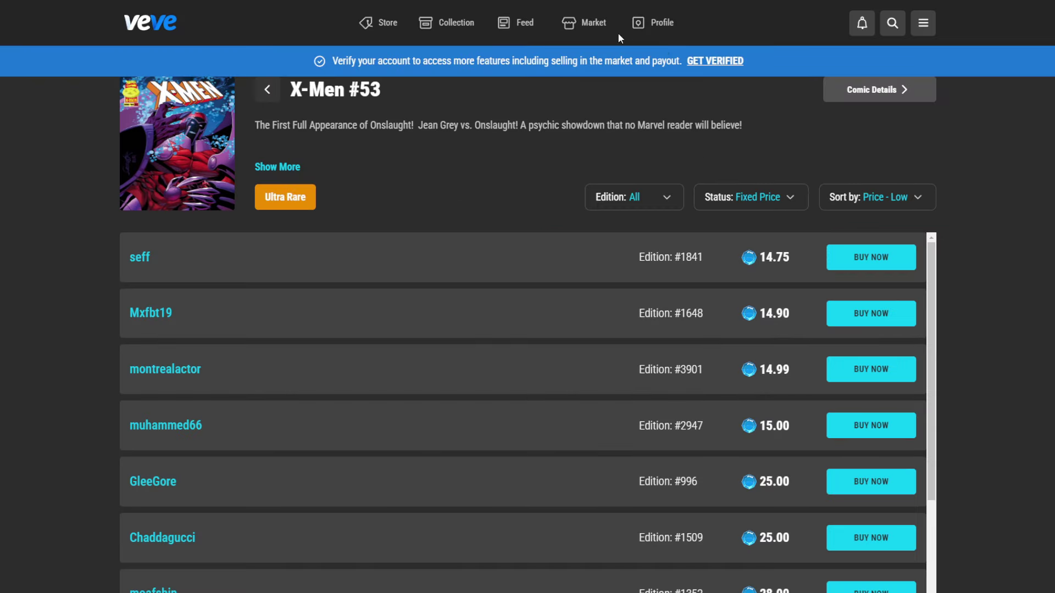
click(923, 23)
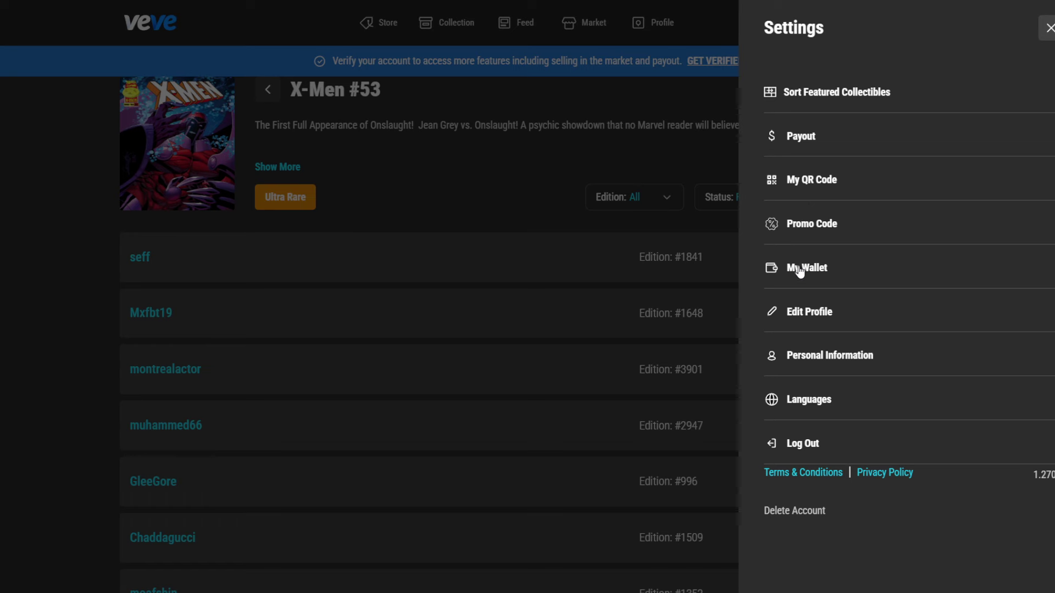
click(801, 268)
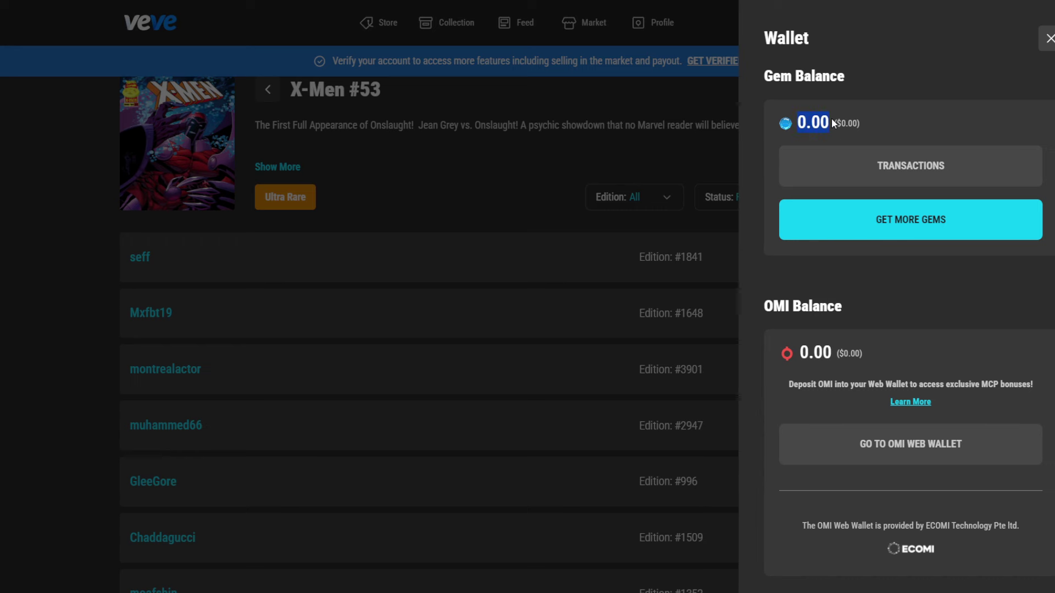
Step: Review the 10-gem ($10.00) top-up payment form's amount and card fields, then close it
click(919, 222)
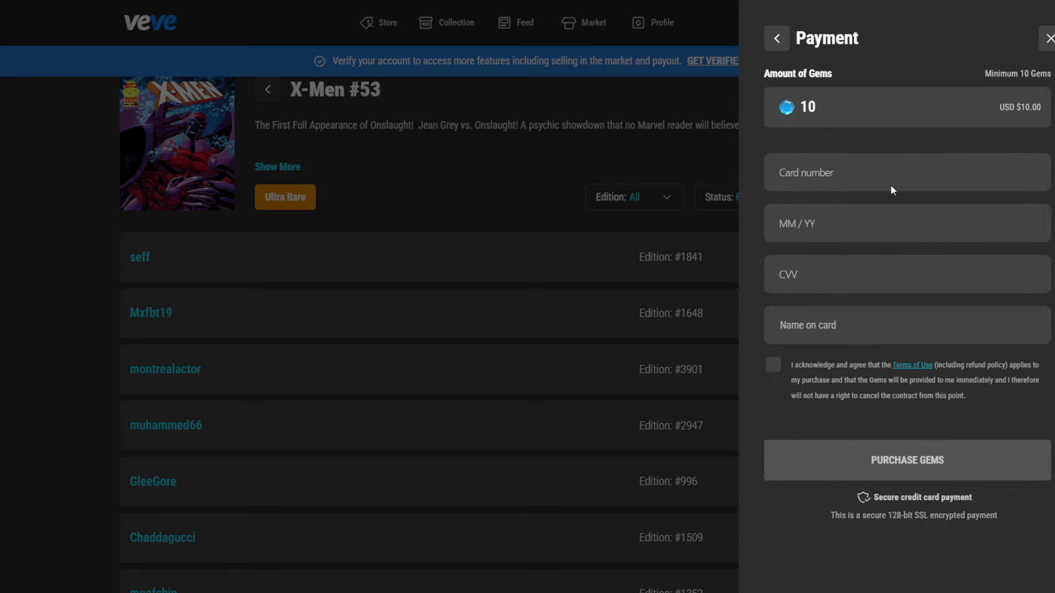
drag(831, 109, 801, 105)
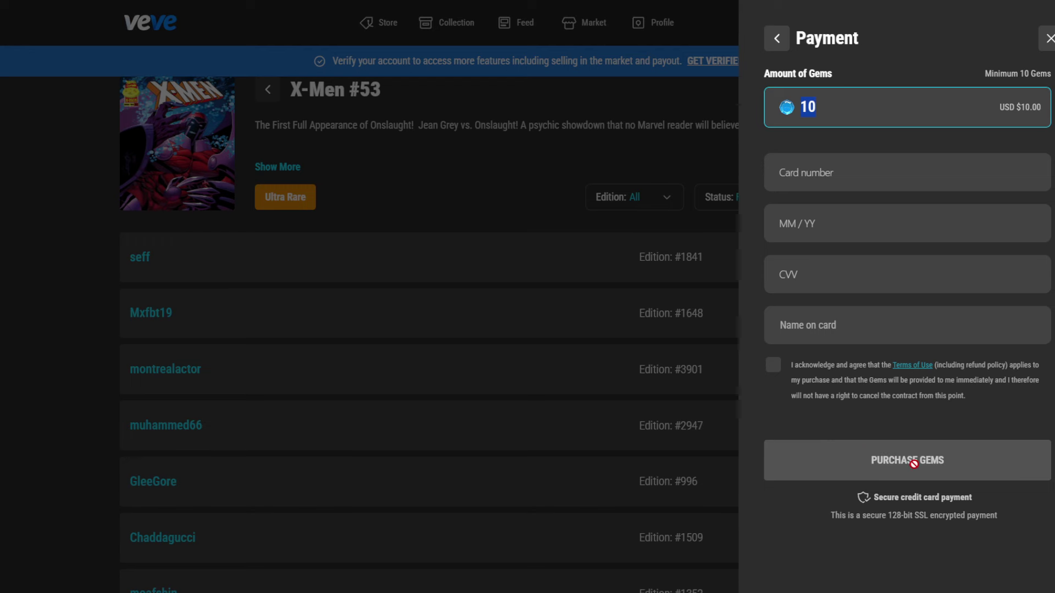
click(822, 396)
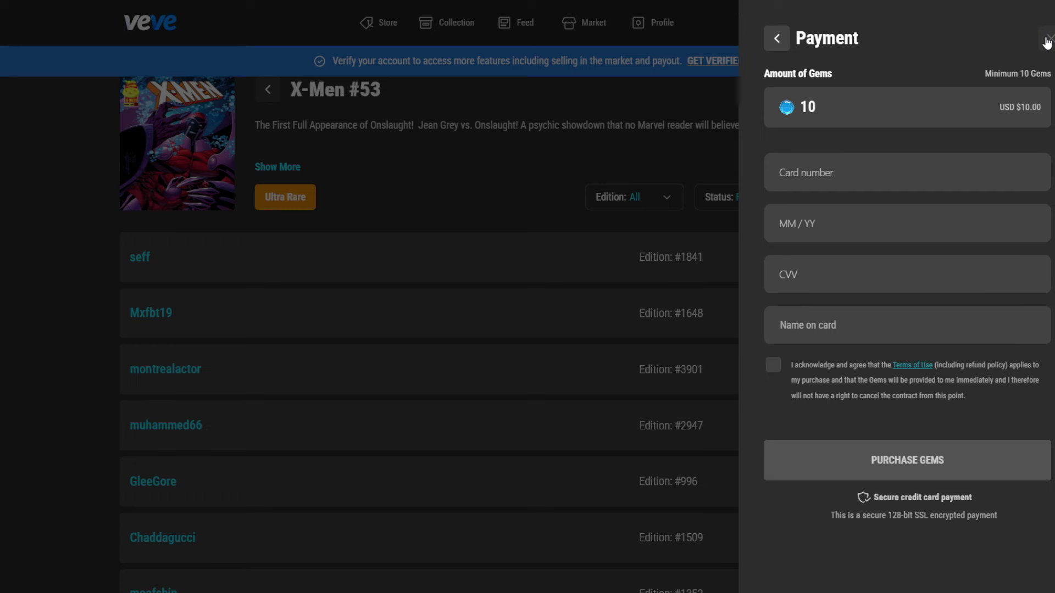
click(1047, 42)
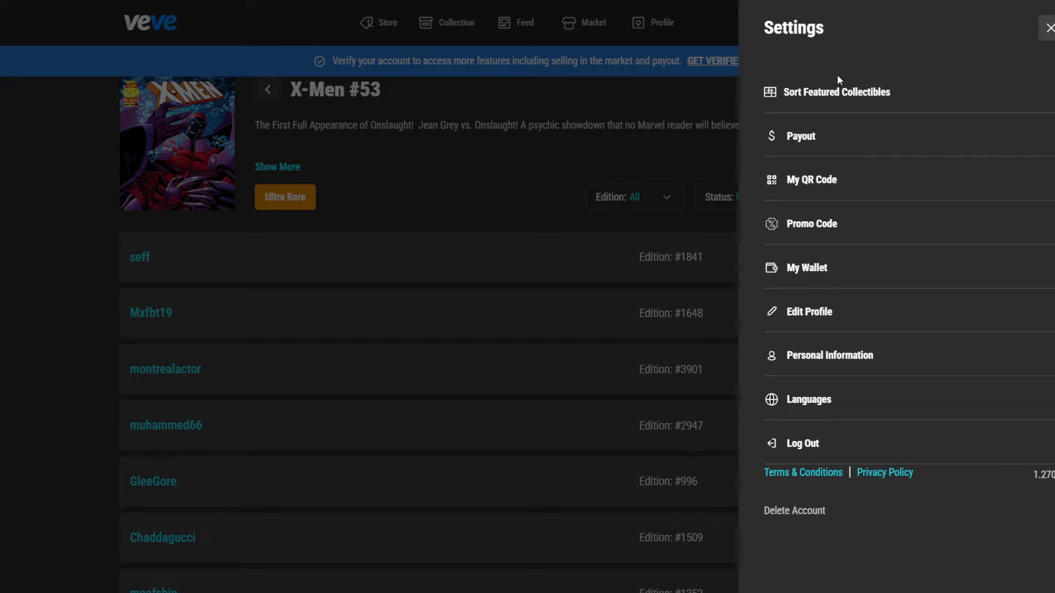
Step: Close Settings and go back to the Store home page with the Avengers (1963) Coming Soon drop
click(1048, 30)
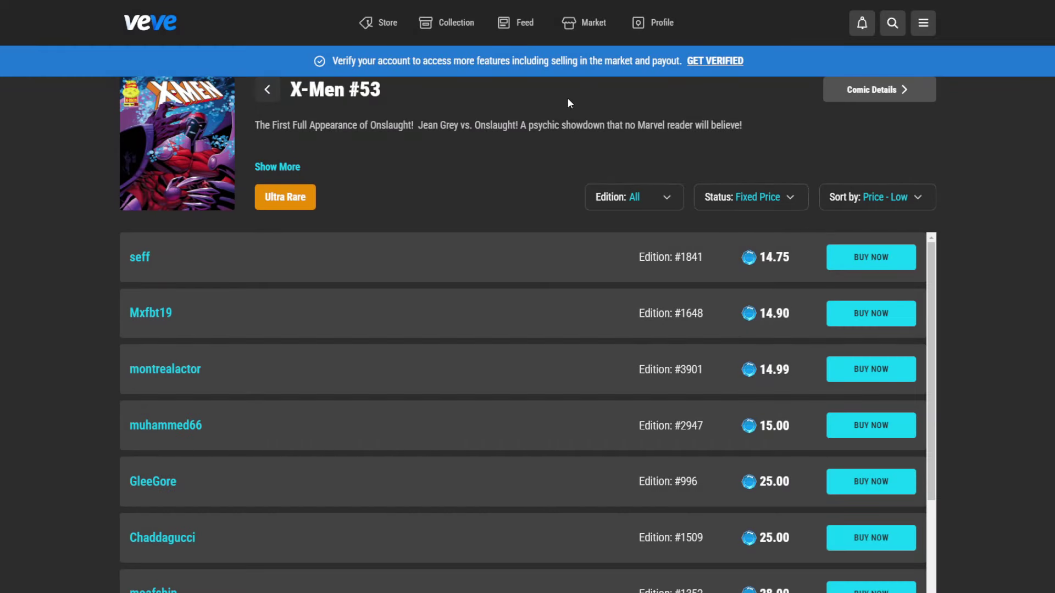
click(369, 26)
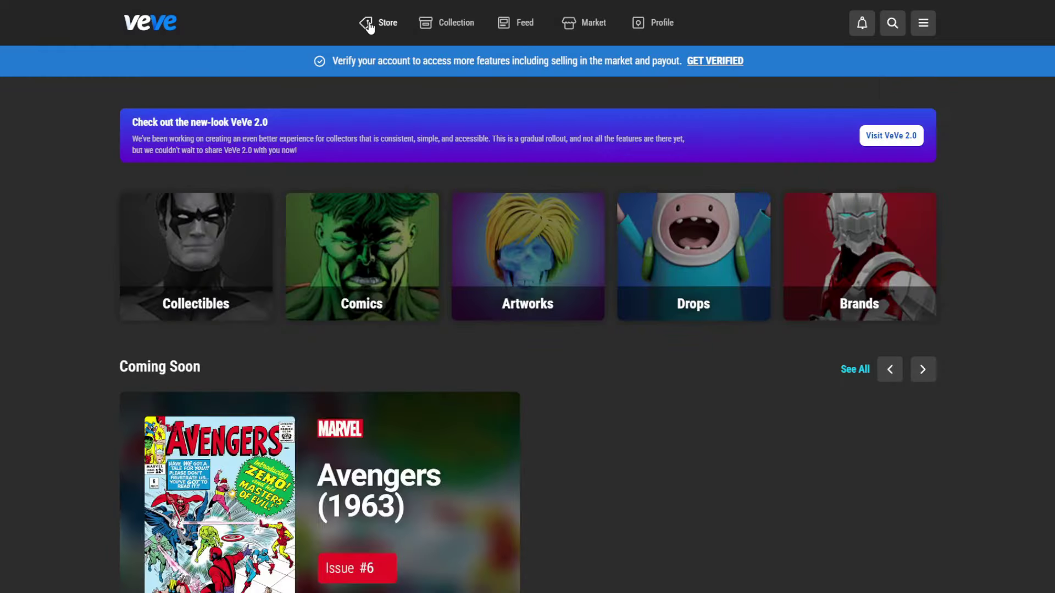
scroll(1036, 108, down, 8)
scroll(527, 334, down, 8)
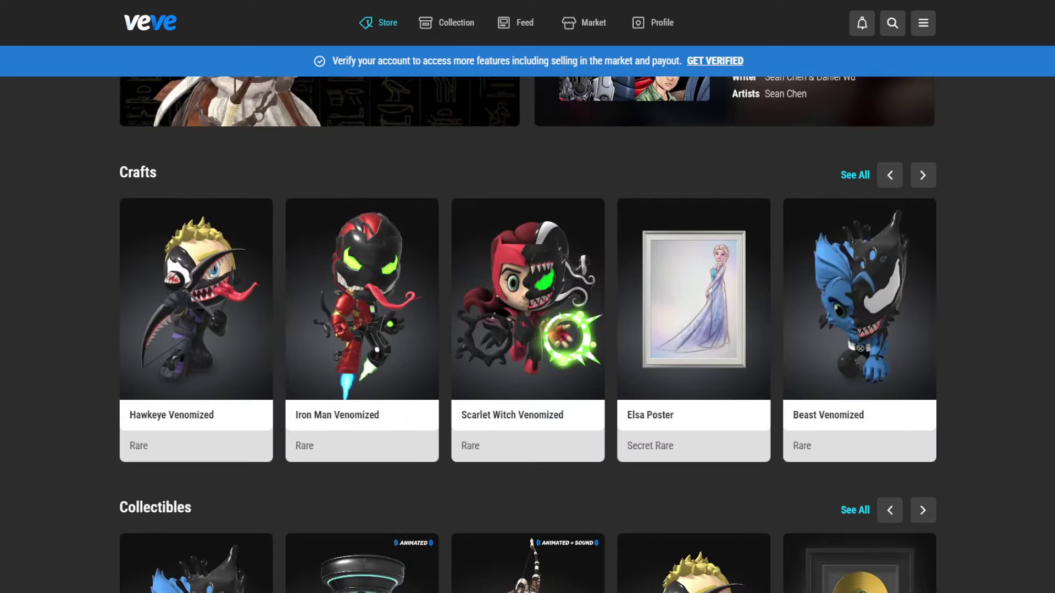
scroll(527, 335, up, 15)
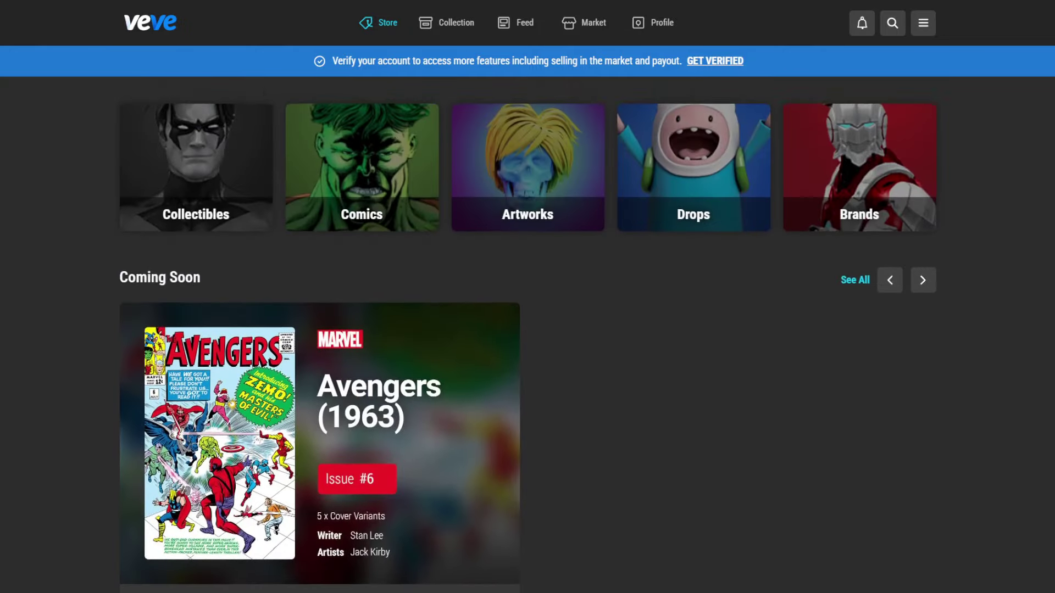